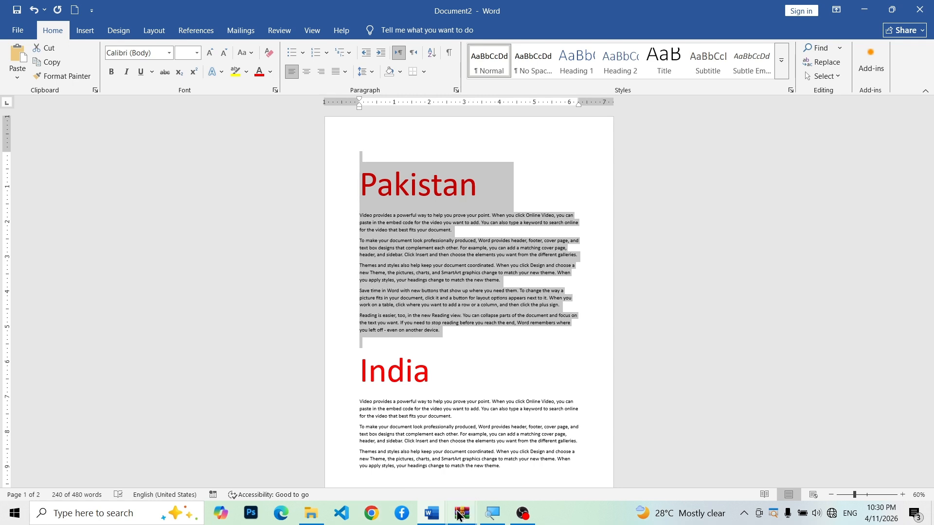
{"action": "left_click", "coordinate": [440, 379]}
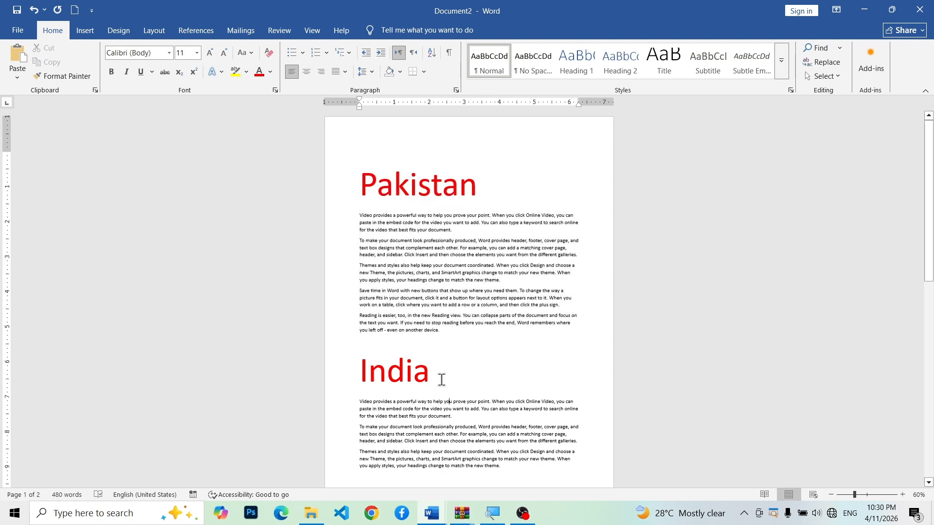
{"action": "left_click_drag", "start_coordinate": [439, 377], "coordinate": [346, 362]}
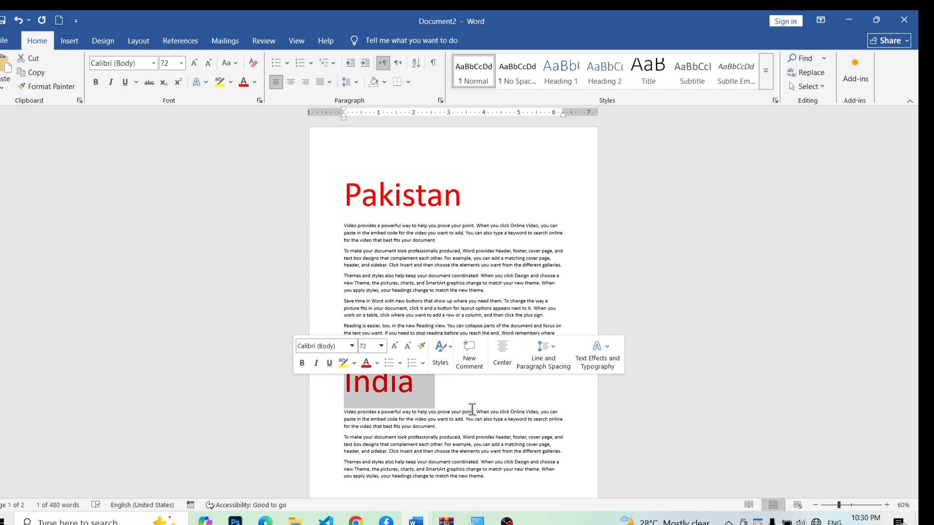
{"action": "left_click", "coordinate": [467, 396]}
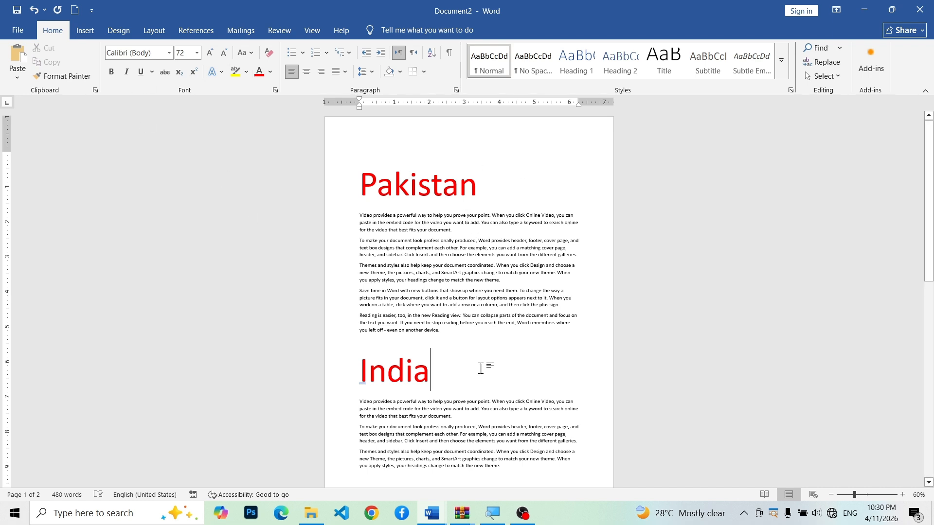
Step: Delete all the existing text, including the Pakistan and India headings, to leave a blank document
{"action": "left_click_drag", "start_coordinate": [511, 468], "coordinate": [336, 180]}
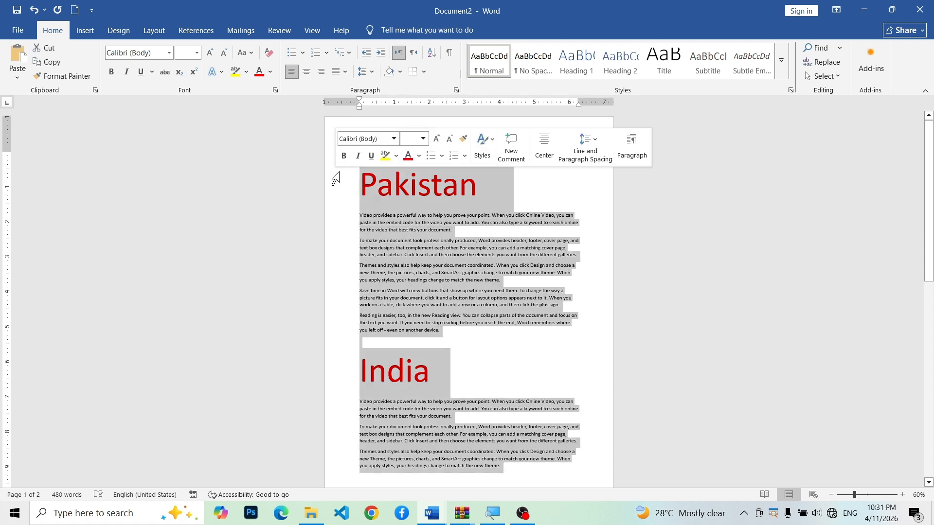
{"action": "key", "text": "Delete"}
{"action": "key", "text": "ctrl+a"}
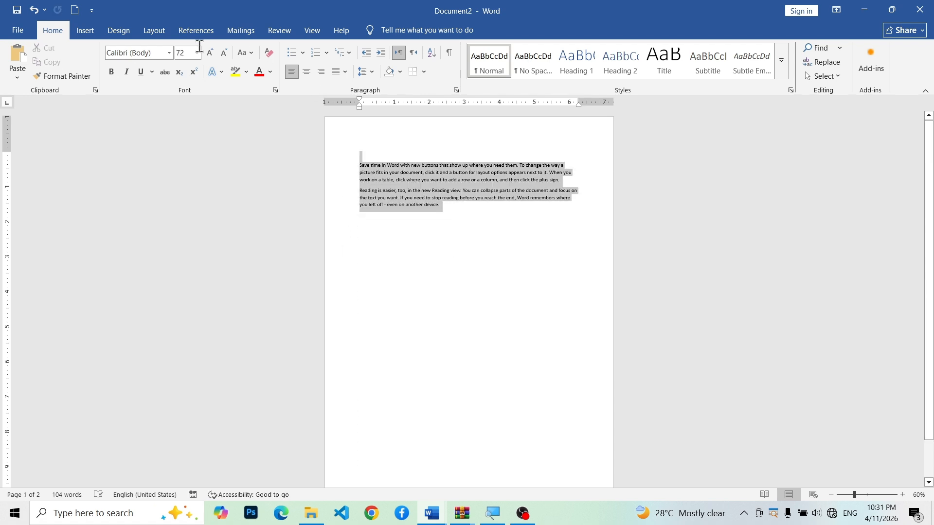
{"action": "key", "text": "Delete"}
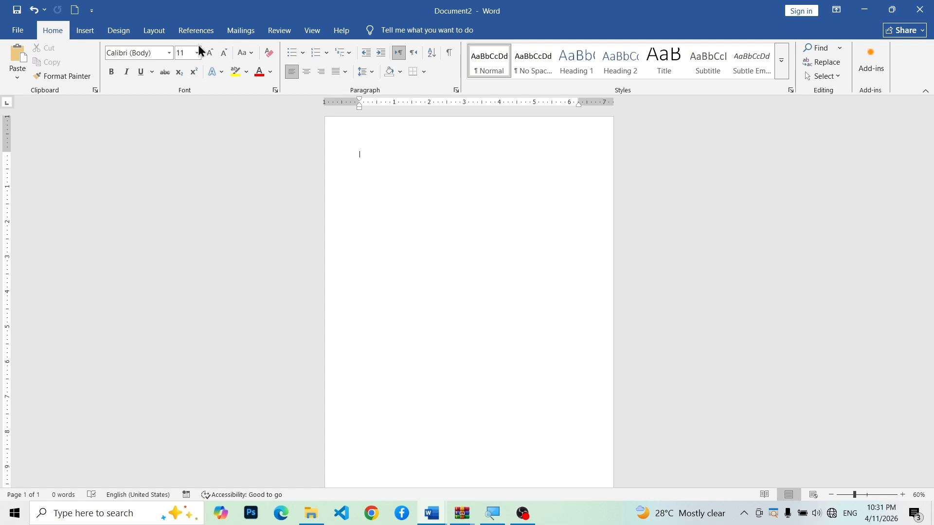
Step: Draw a text box about 6.11" wide and 0.92" high near the upper edge of the page
{"action": "left_click", "coordinate": [82, 34]}
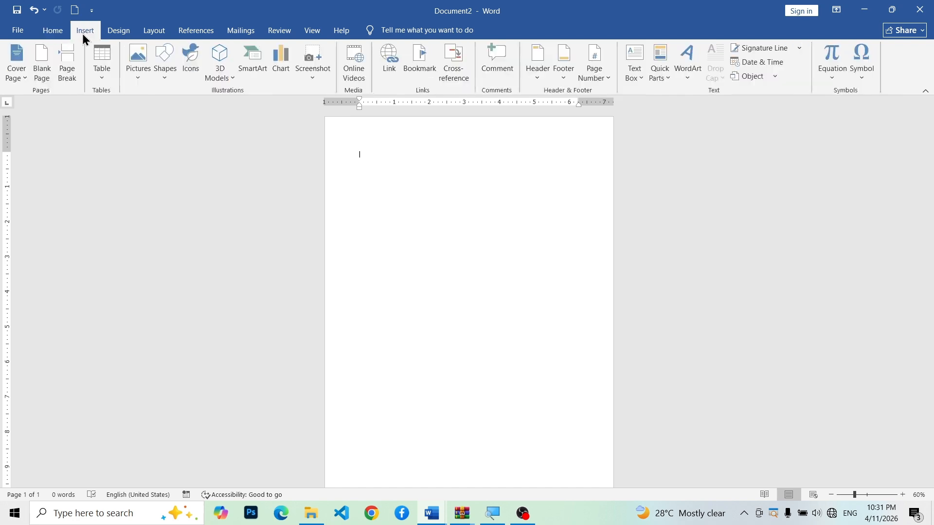
{"action": "left_click", "coordinate": [635, 63]}
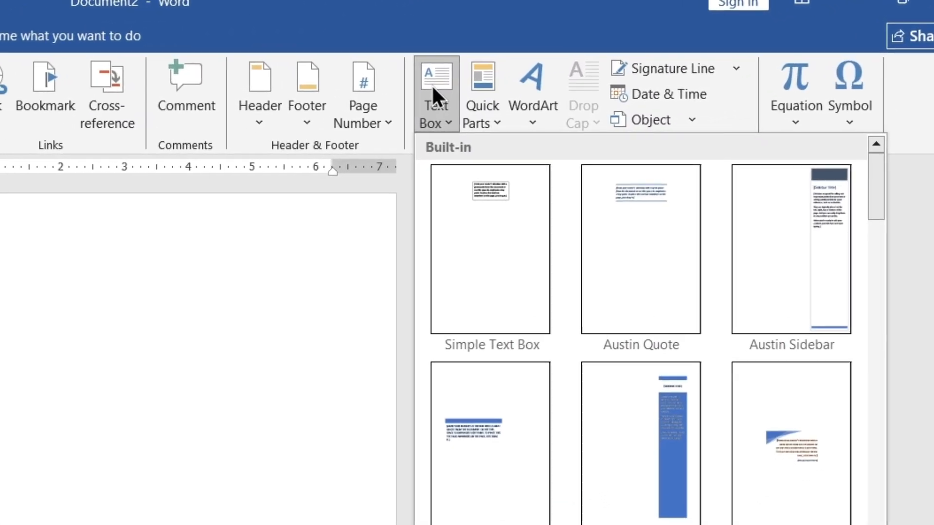
{"action": "left_click", "coordinate": [243, 204]}
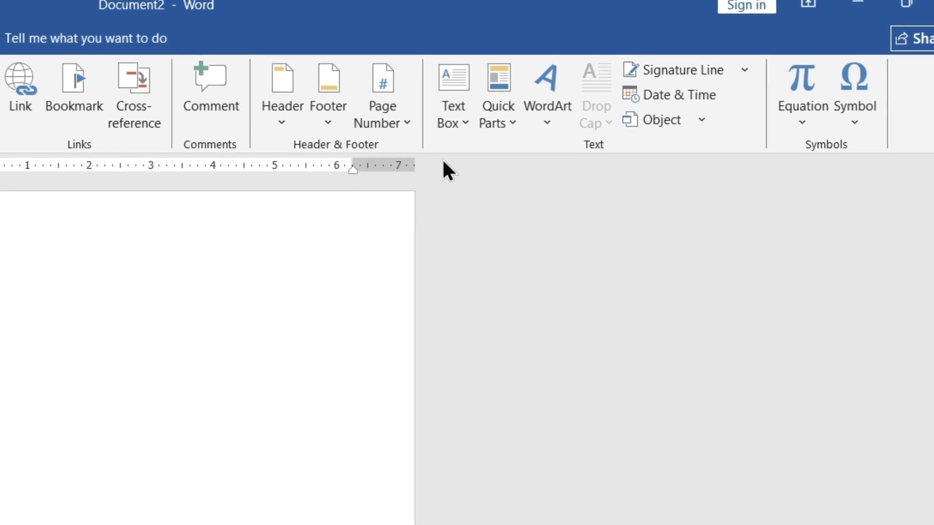
{"action": "left_click", "coordinate": [457, 113]}
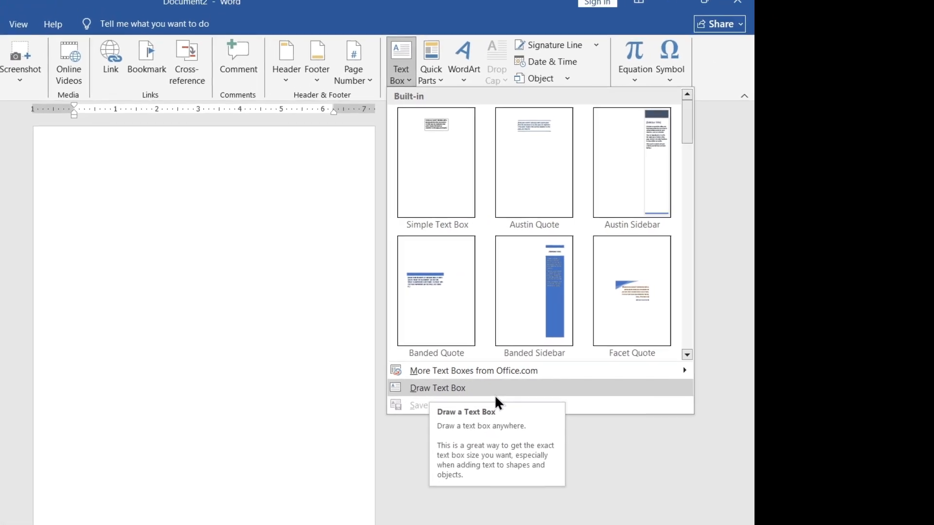
{"action": "left_click", "coordinate": [491, 389]}
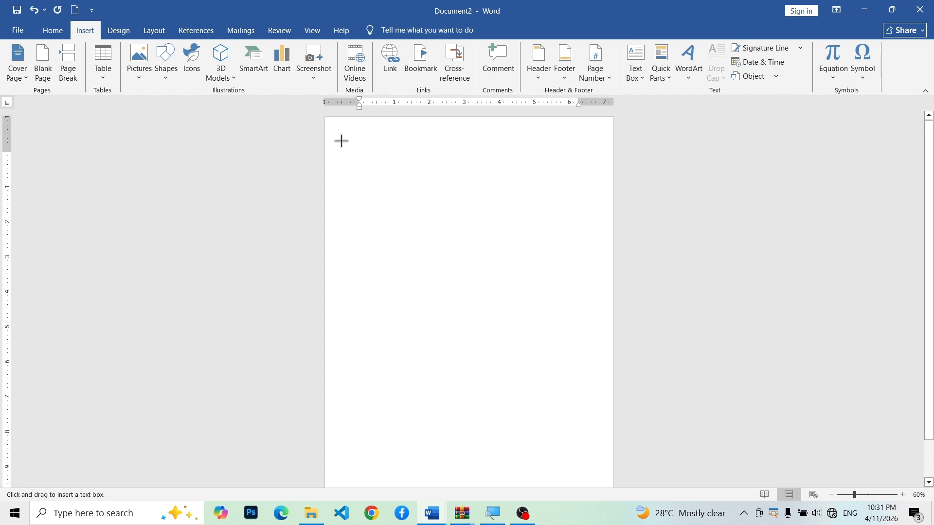
{"action": "left_click_drag", "start_coordinate": [341, 142], "coordinate": [556, 172]}
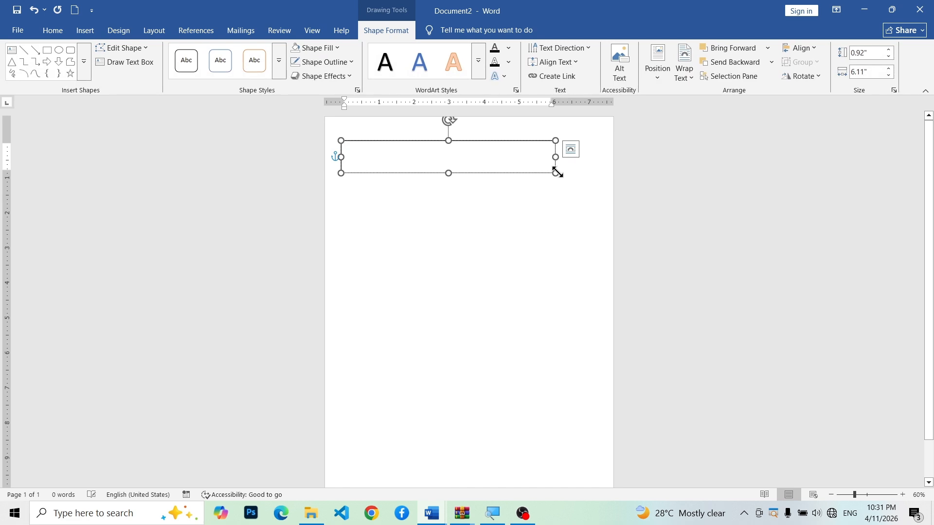
Step: Enter "Pakisatsn" in the text box and enlarge the word to font size 48
{"action": "type", "text": "Pakisatsn"}
{"action": "key", "text": "ctrl+a"}
{"action": "left_click", "coordinate": [53, 30]}
{"action": "left_click", "coordinate": [210, 53]}
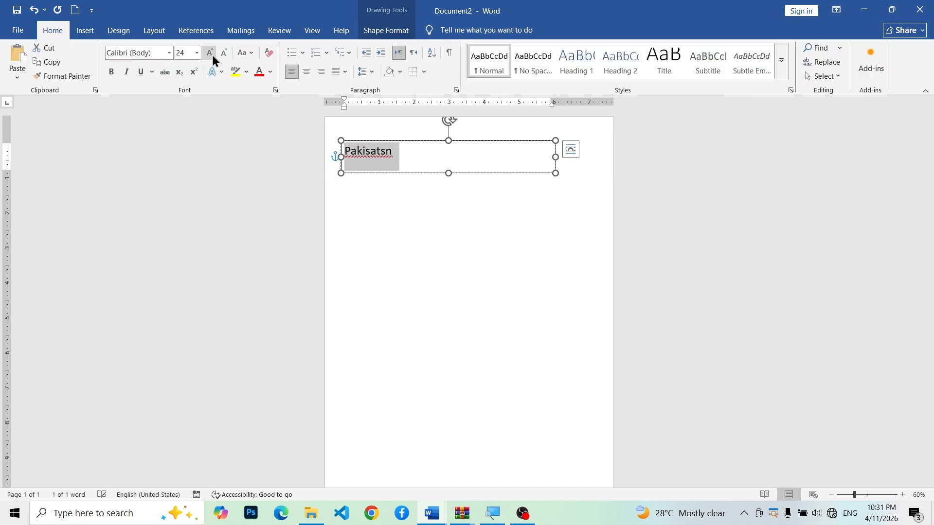
Step: Correct the text box heading to "Pakisatan" and color it red
{"action": "left_click", "coordinate": [422, 158]}
{"action": "type", "text": "a"}
{"action": "key", "text": "ctrl+a"}
{"action": "left_click", "coordinate": [260, 72]}
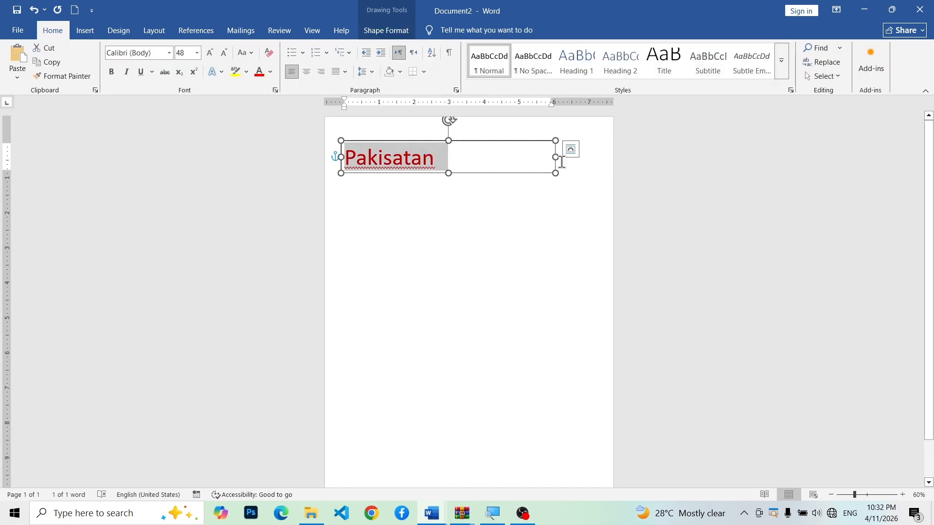
Step: Resize the text box around the heading to about 3.21" wide and 0.93" high
{"action": "left_click_drag", "start_coordinate": [556, 157], "coordinate": [439, 156]}
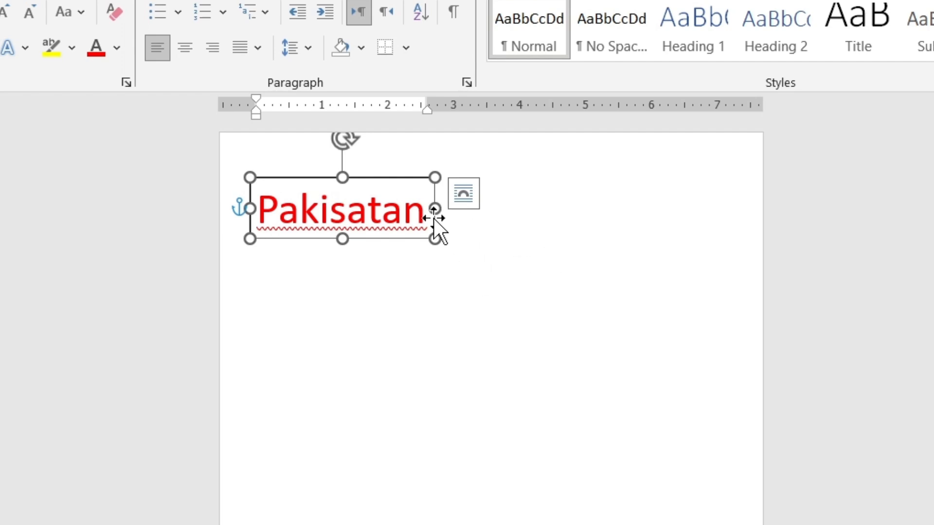
{"action": "left_click_drag", "start_coordinate": [434, 209], "coordinate": [361, 197]}
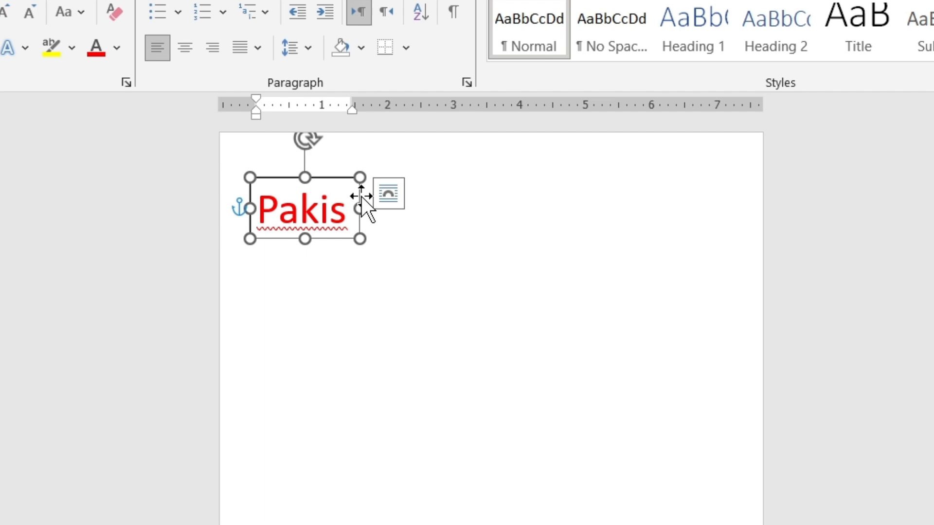
{"action": "left_click_drag", "start_coordinate": [360, 206], "coordinate": [463, 296]}
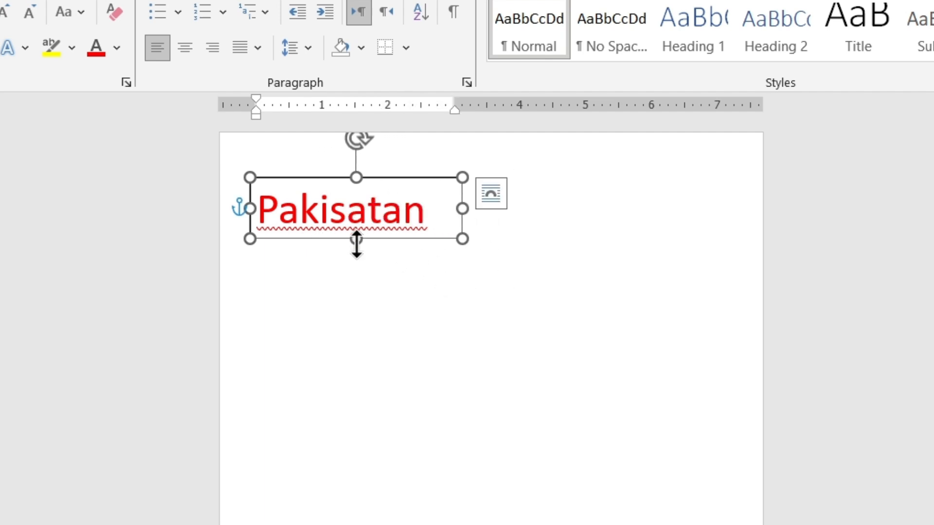
{"action": "mouse_move", "coordinate": [356, 243]}
{"action": "left_mouse_down"}
{"action": "mouse_move", "coordinate": [372, 205]}
{"action": "mouse_move", "coordinate": [355, 261]}
{"action": "mouse_move", "coordinate": [360, 239]}
{"action": "left_mouse_up"}
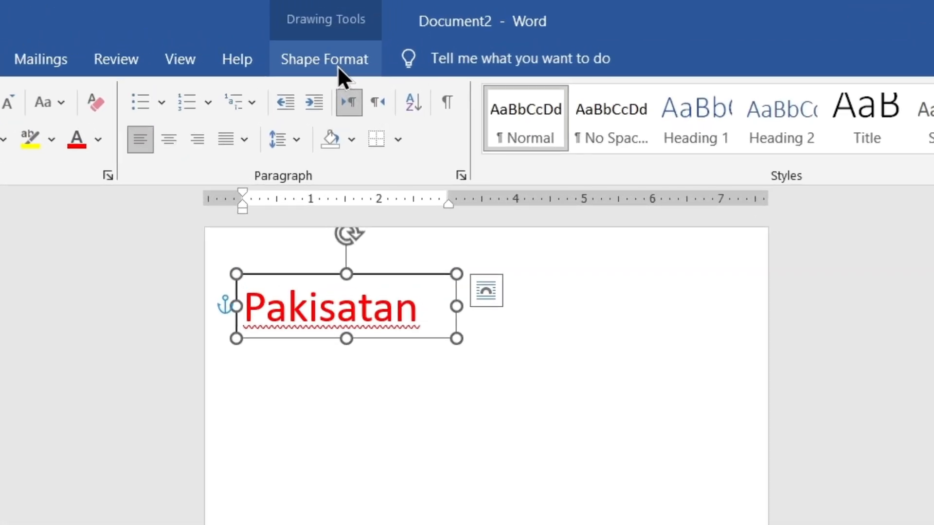
Step: Set the "Pakisatan" text box to No Fill and deselect it
{"action": "left_click", "coordinate": [341, 69]}
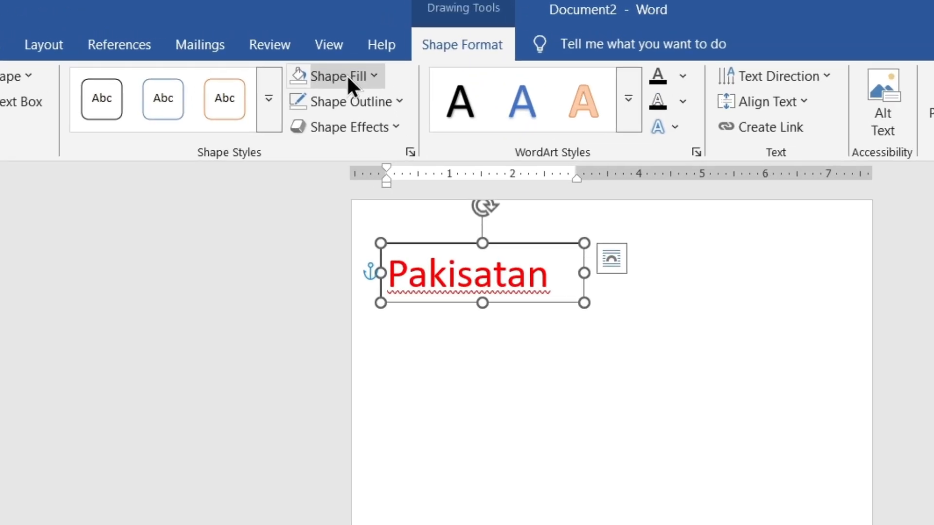
{"action": "left_click", "coordinate": [323, 48]}
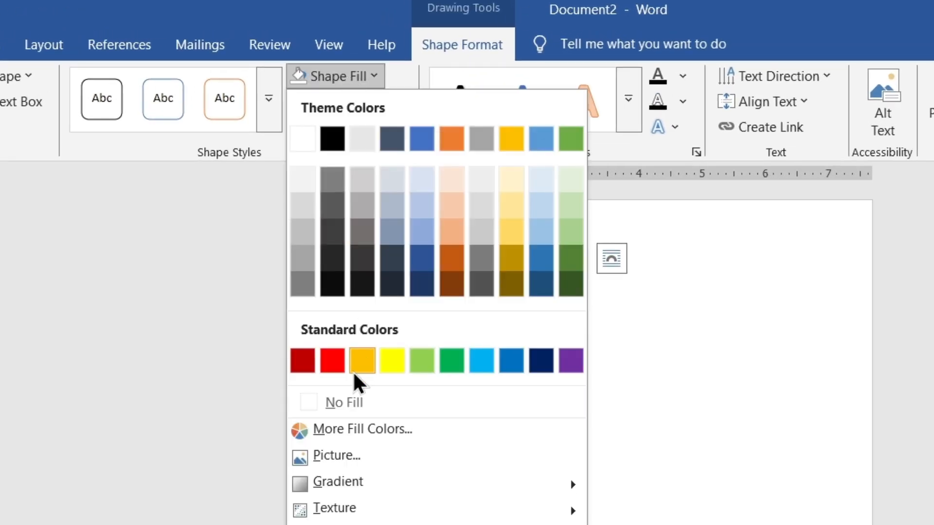
{"action": "left_click", "coordinate": [351, 414]}
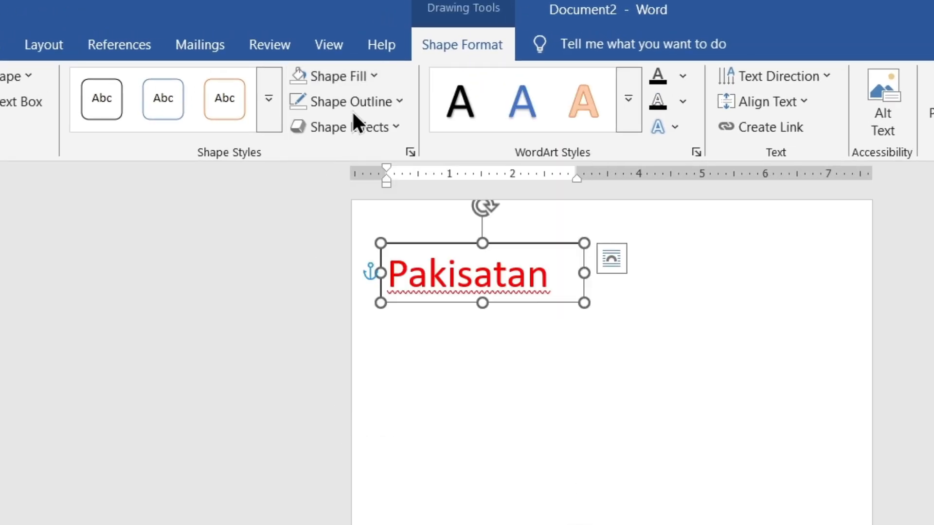
{"action": "left_click", "coordinate": [503, 380]}
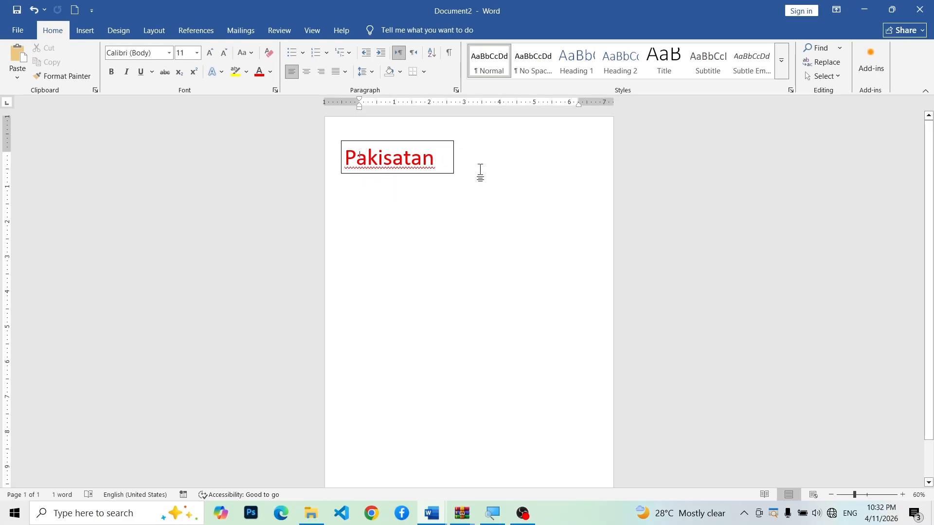
Step: Remove the border of the "Pakisatan" text box by setting its shape outline to No Outline
{"action": "left_click", "coordinate": [453, 150]}
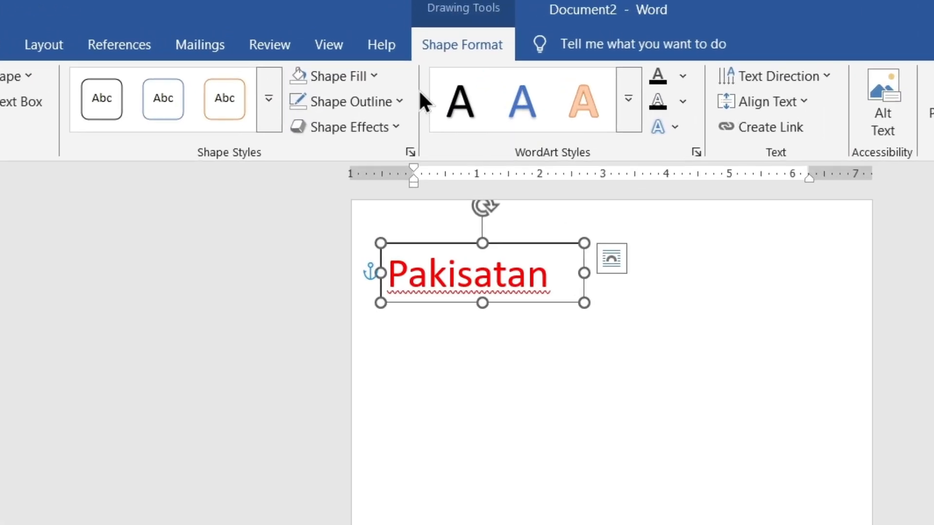
{"action": "left_click", "coordinate": [363, 101]}
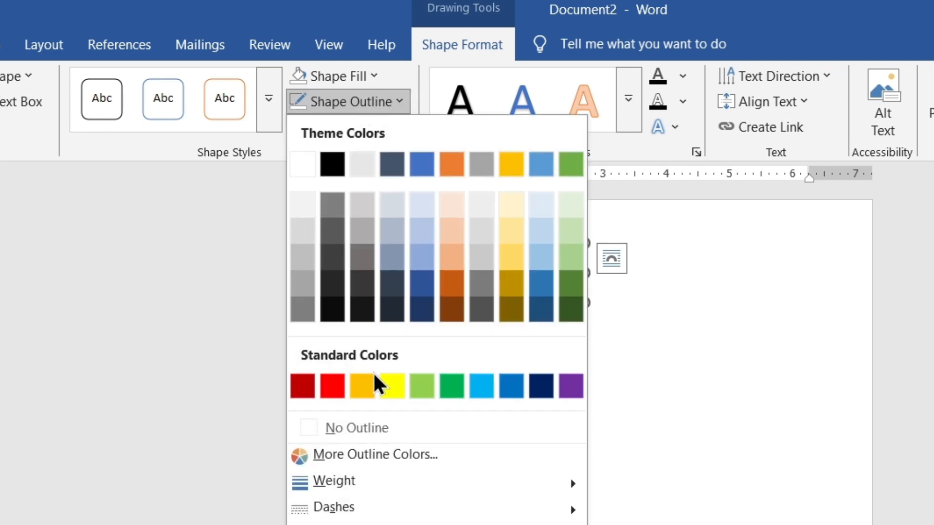
{"action": "left_click", "coordinate": [385, 428]}
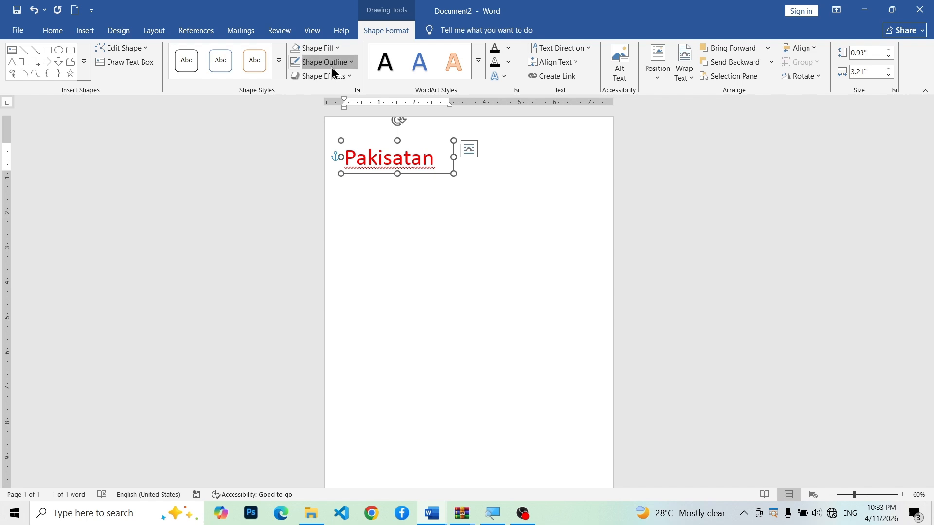
{"action": "left_click", "coordinate": [331, 72]}
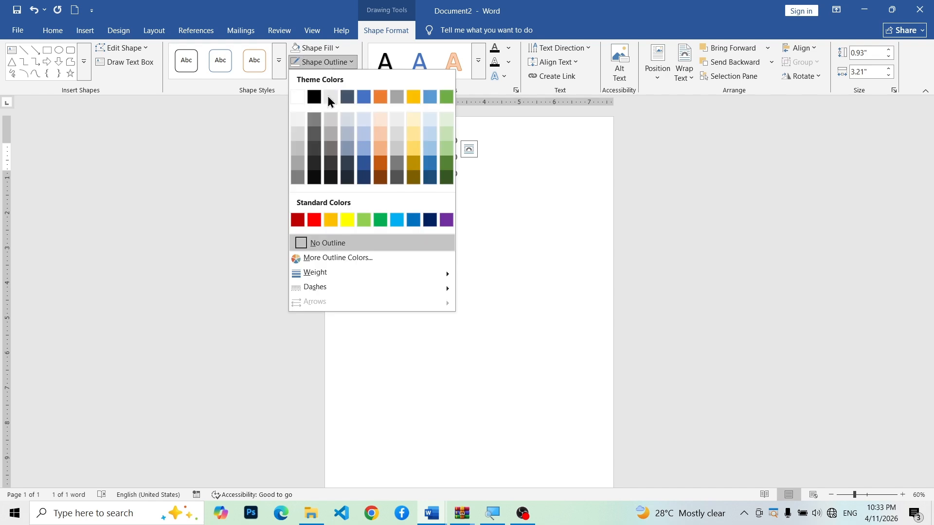
{"action": "left_click", "coordinate": [519, 169]}
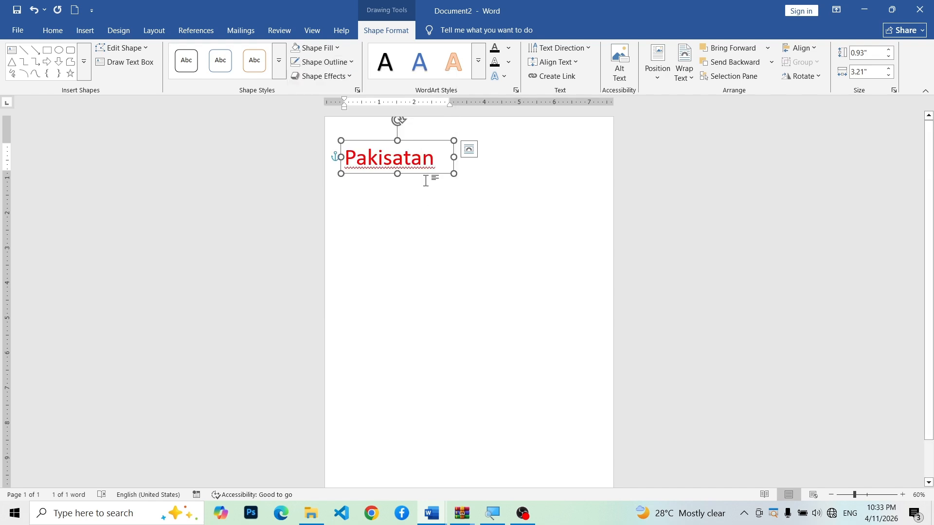
Step: Move the borderless "Pakisatan" text box to just below the page's upper edge, near the left margin
{"action": "left_click", "coordinate": [489, 226]}
{"action": "left_click", "coordinate": [409, 159]}
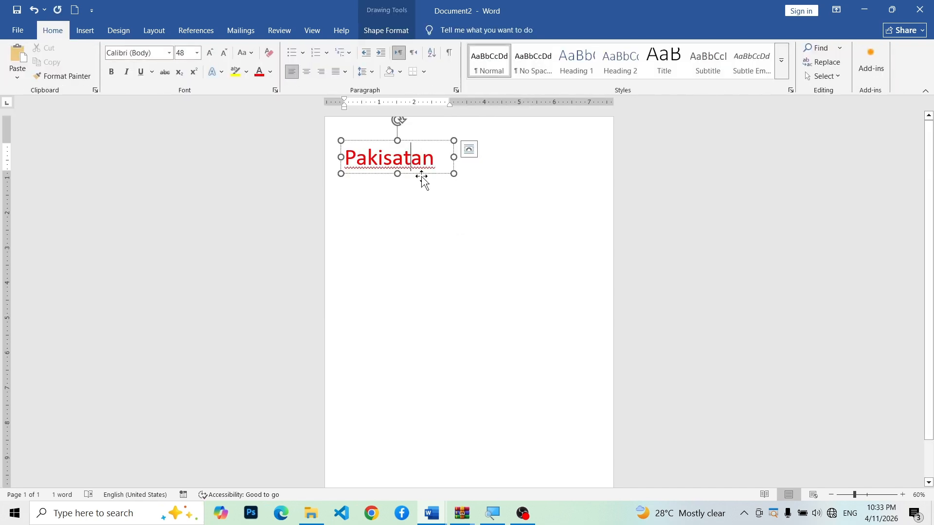
{"action": "left_click", "coordinate": [421, 141]}
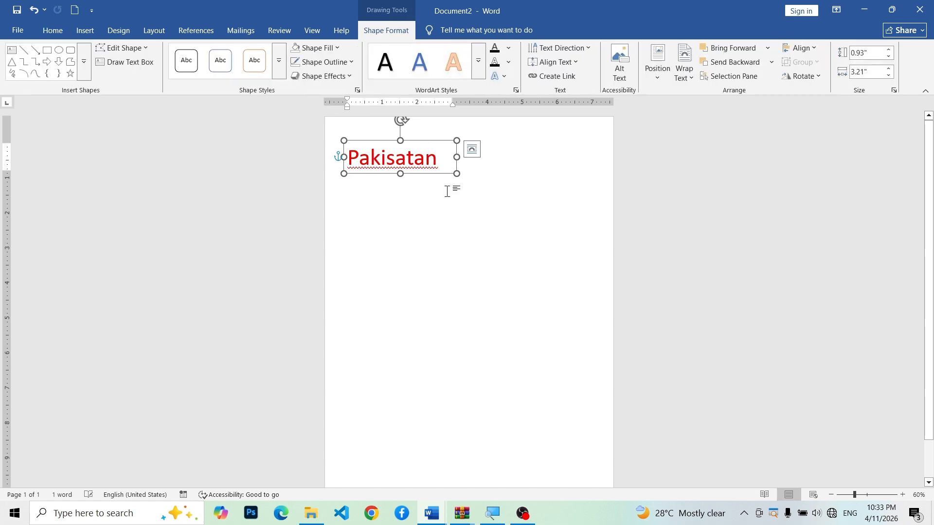
{"action": "left_click", "coordinate": [378, 183]}
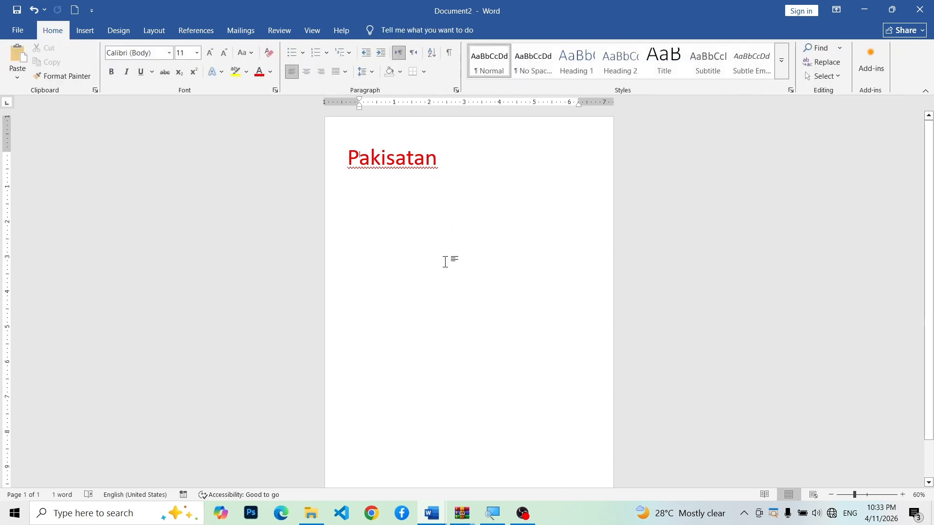
{"action": "left_click", "coordinate": [409, 154]}
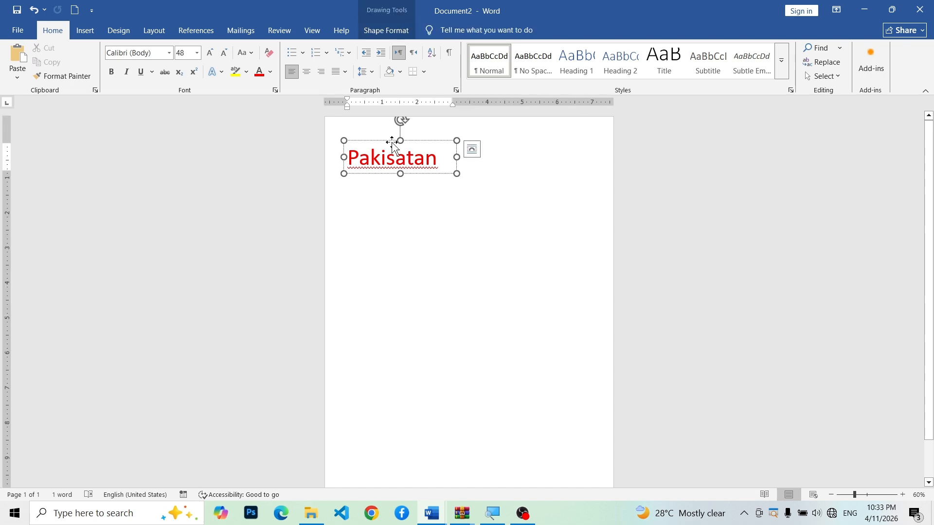
{"action": "left_click_drag", "start_coordinate": [429, 142], "coordinate": [404, 110]}
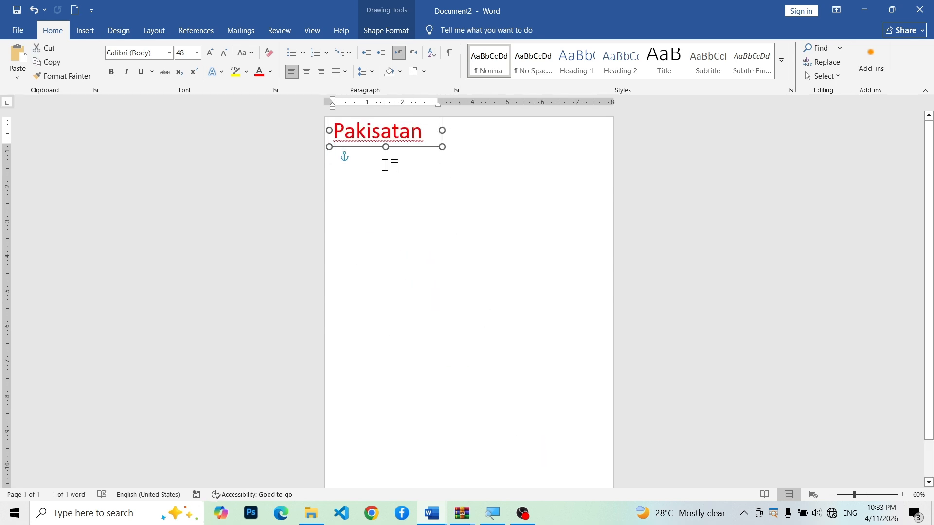
{"action": "left_click_drag", "start_coordinate": [409, 152], "coordinate": [430, 167]}
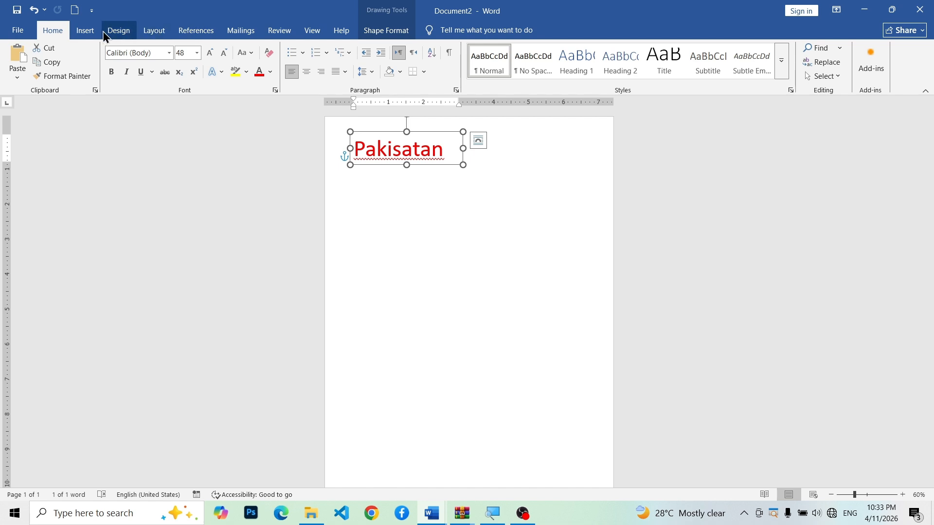
Step: Draw a text box about 7.36" wide and 2.71" high below the "Pakisatan" heading and fill it with sample paragraphs using =rand()
{"action": "left_click", "coordinate": [85, 31]}
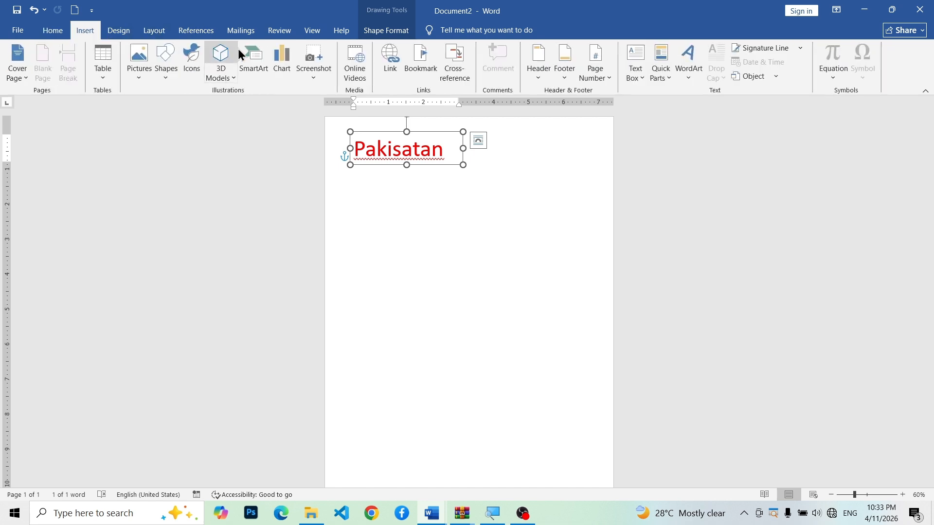
{"action": "left_click", "coordinate": [629, 70]}
{"action": "left_click", "coordinate": [663, 107]}
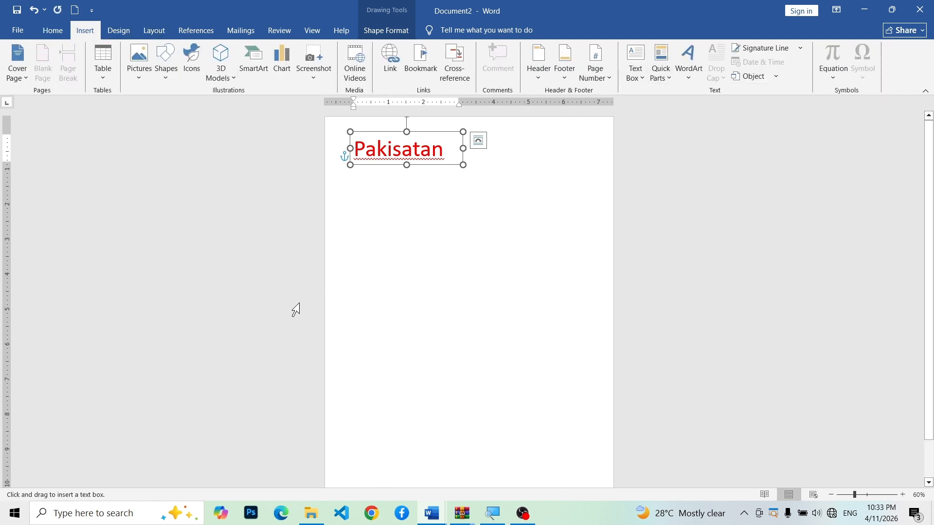
{"action": "mouse_move", "coordinate": [346, 239]}
{"action": "left_mouse_down"}
{"action": "mouse_move", "coordinate": [398, 323]}
{"action": "mouse_move", "coordinate": [515, 373]}
{"action": "mouse_move", "coordinate": [474, 381]}
{"action": "mouse_move", "coordinate": [458, 413]}
{"action": "mouse_move", "coordinate": [574, 320]}
{"action": "mouse_move", "coordinate": [596, 321]}
{"action": "mouse_move", "coordinate": [605, 333]}
{"action": "left_mouse_up"}
{"action": "type", "text": "=ra"}
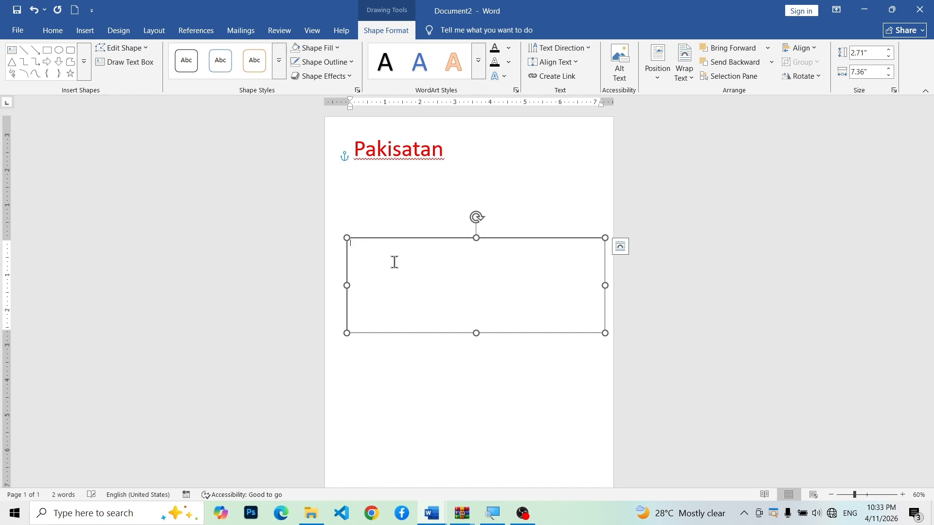
{"action": "type", "text": "nd()"}
{"action": "key", "text": "Return"}
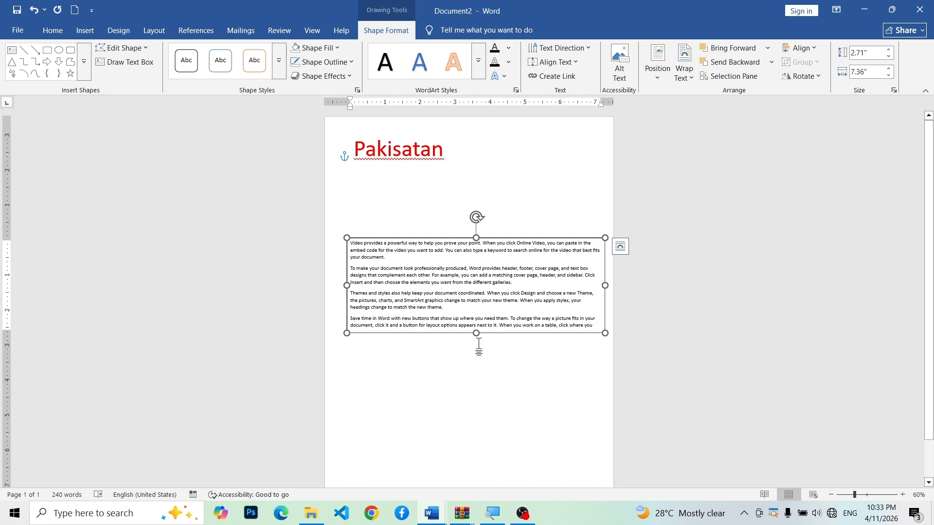
Step: Move the paragraph text box directly beneath the "Pakisatan" heading, extend its height to about 3.57", and deselect it
{"action": "left_click_drag", "start_coordinate": [433, 233], "coordinate": [430, 167]}
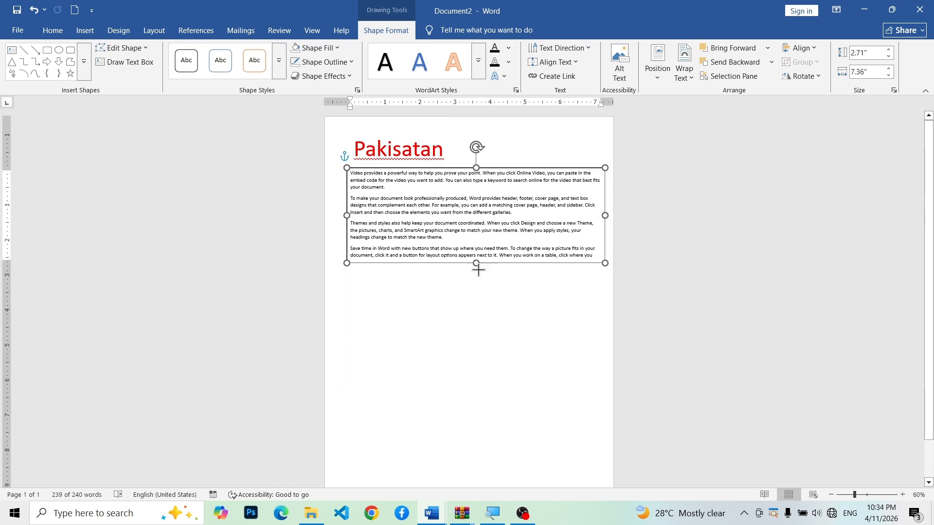
{"action": "left_click_drag", "start_coordinate": [476, 263], "coordinate": [476, 356]}
{"action": "left_click_drag", "start_coordinate": [476, 297], "coordinate": [476, 293]}
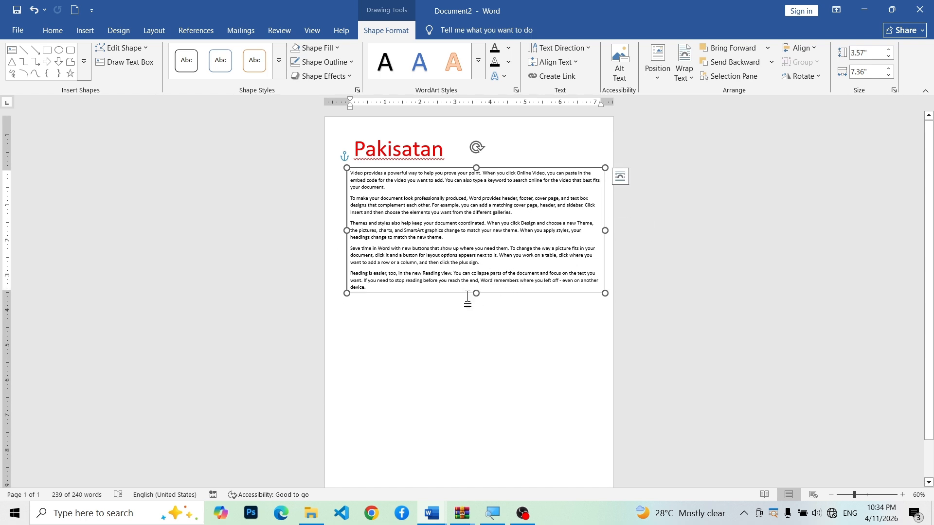
{"action": "left_click", "coordinate": [392, 303]}
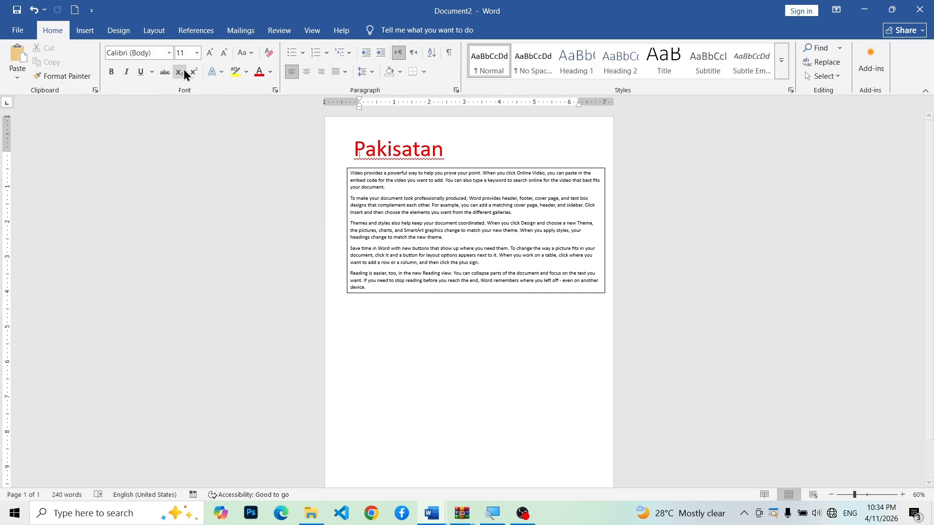
Step: Draw a second text box about 7.36" wide and 4.29" high below the first paragraph box and fill it using =rand()
{"action": "left_click", "coordinate": [83, 32]}
{"action": "left_click", "coordinate": [641, 69]}
{"action": "left_click", "coordinate": [664, 355]}
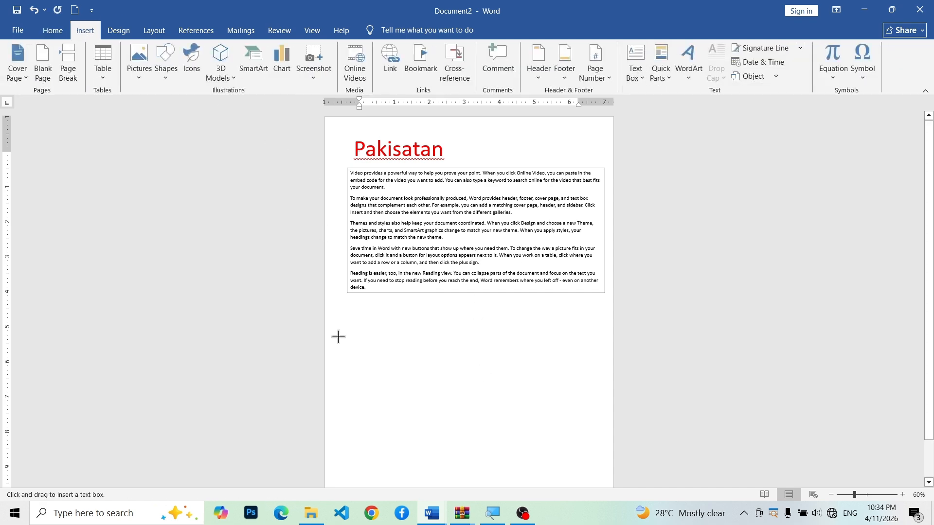
{"action": "left_click_drag", "start_coordinate": [347, 325], "coordinate": [605, 475]}
{"action": "type", "text": "=rand()"}
{"action": "key", "text": "Return"}
{"action": "left_click", "coordinate": [443, 309]}
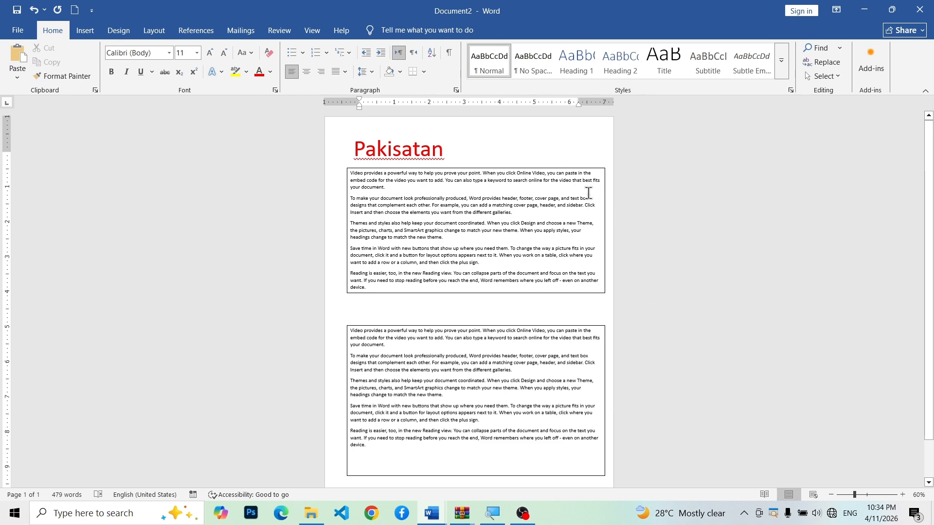
Step: Set the upper paragraph text box to No Fill and No Outline
{"action": "left_click", "coordinate": [605, 171]}
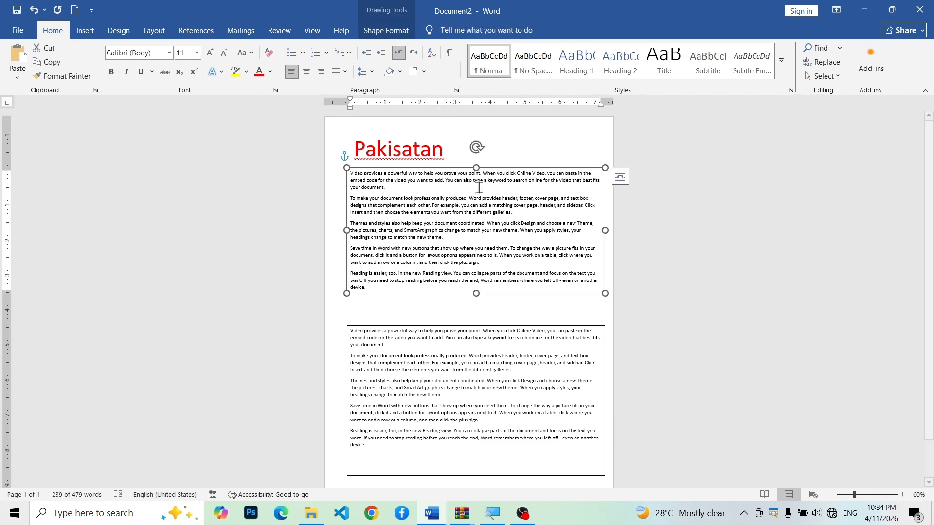
{"action": "left_click", "coordinate": [386, 30]}
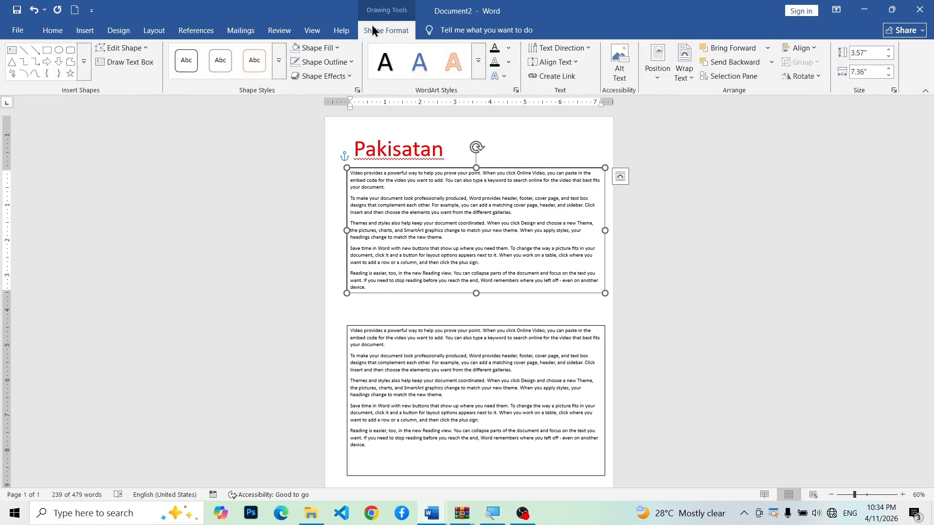
{"action": "left_click", "coordinate": [311, 47]}
{"action": "left_click", "coordinate": [321, 228]}
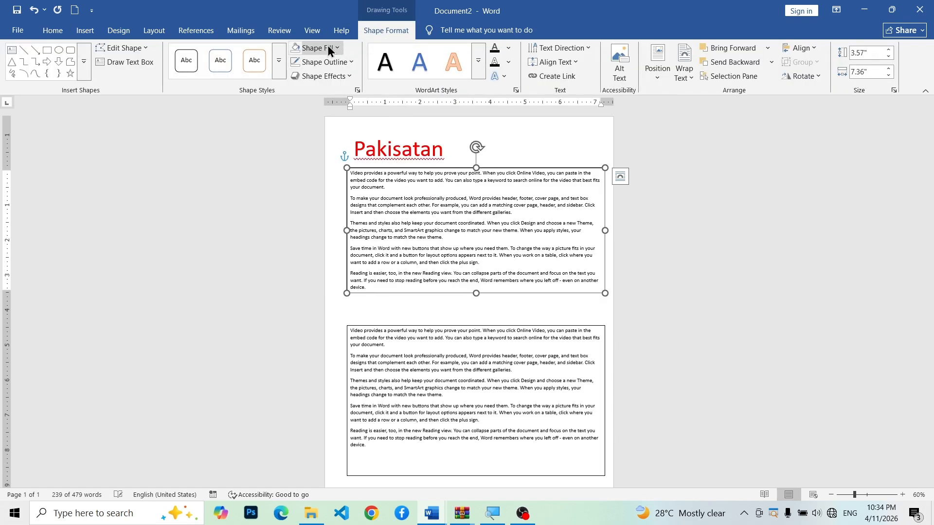
{"action": "left_click", "coordinate": [327, 63]}
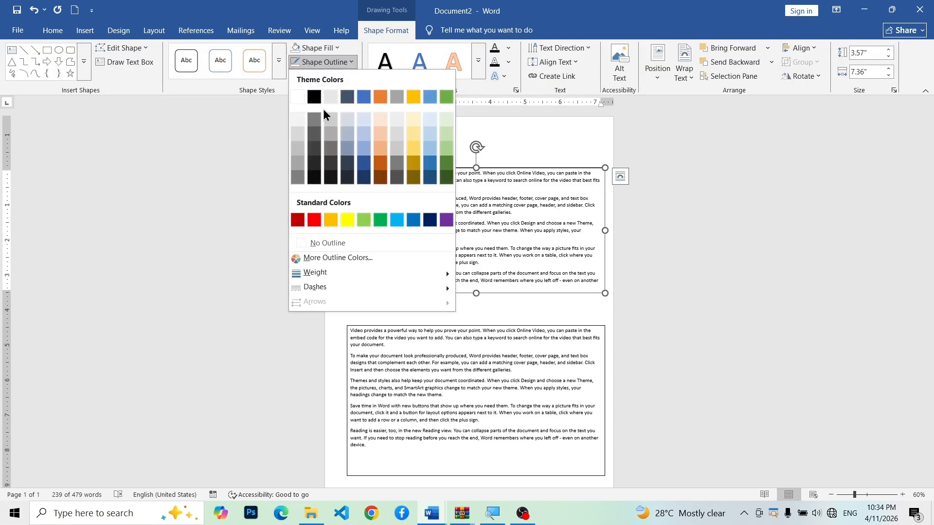
{"action": "left_click", "coordinate": [321, 243]}
Step: Set the lower paragraph text box to No Fill and No Outline and deselect it
{"action": "left_click", "coordinate": [448, 386]}
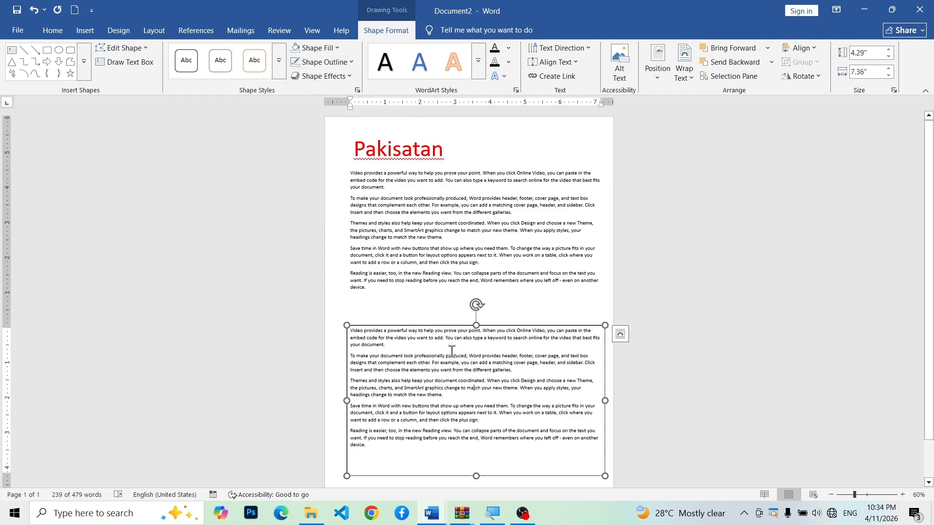
{"action": "left_click", "coordinate": [323, 57]}
{"action": "left_click", "coordinate": [339, 231]}
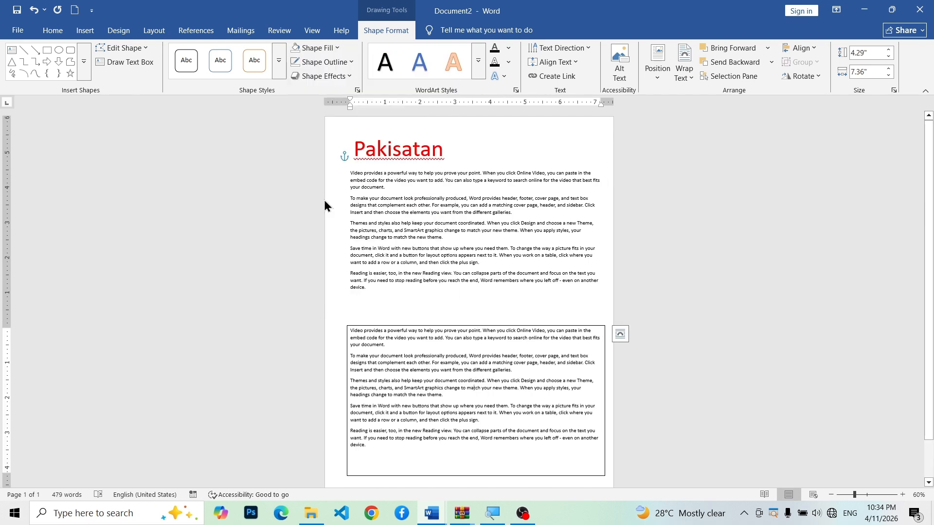
{"action": "left_click", "coordinate": [324, 62]}
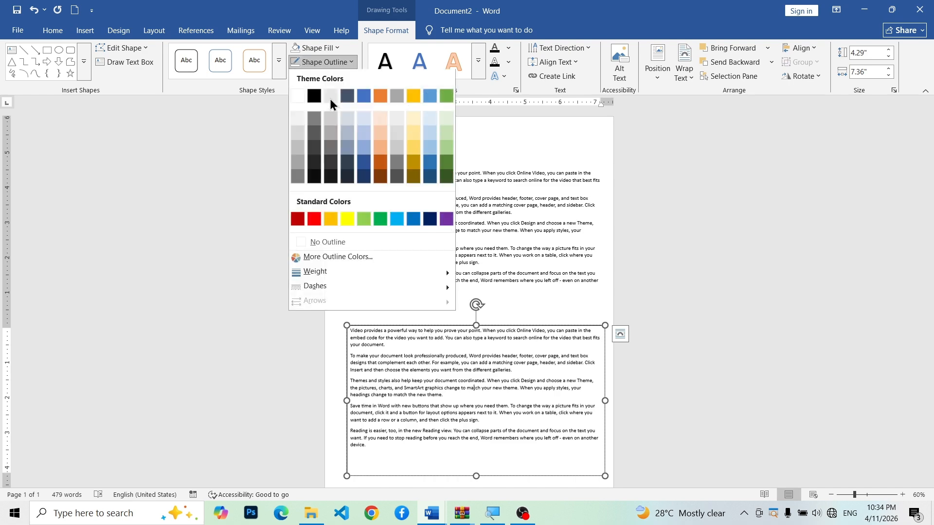
{"action": "left_click", "coordinate": [342, 244]}
{"action": "left_click", "coordinate": [387, 153]}
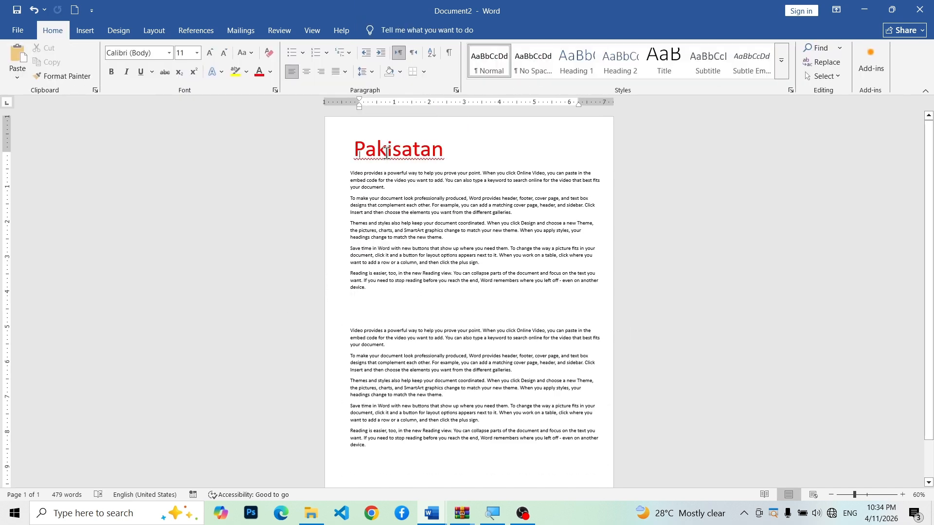
{"action": "left_click", "coordinate": [396, 309]}
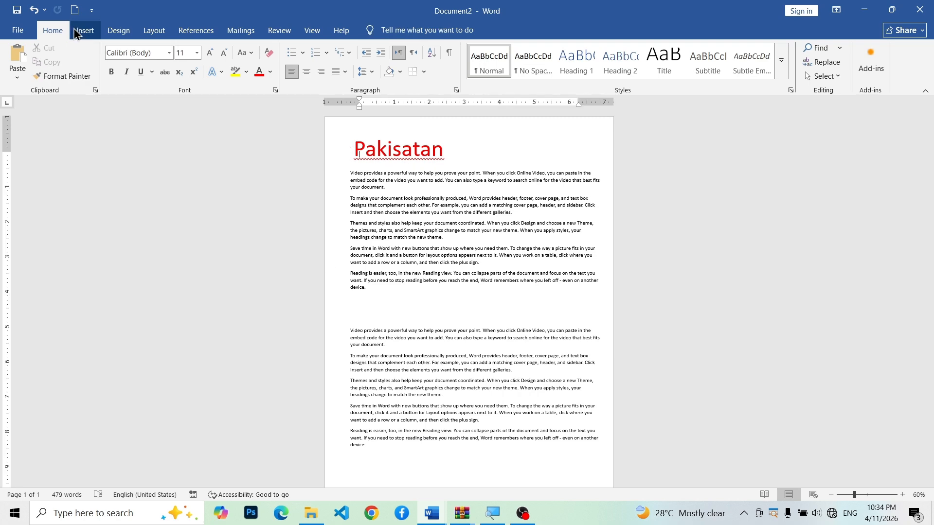
Step: Draw a text box about 3.74" wide in the gap between the two paragraph boxes and enter "india" in it
{"action": "left_click", "coordinate": [85, 30]}
{"action": "left_click", "coordinate": [636, 63]}
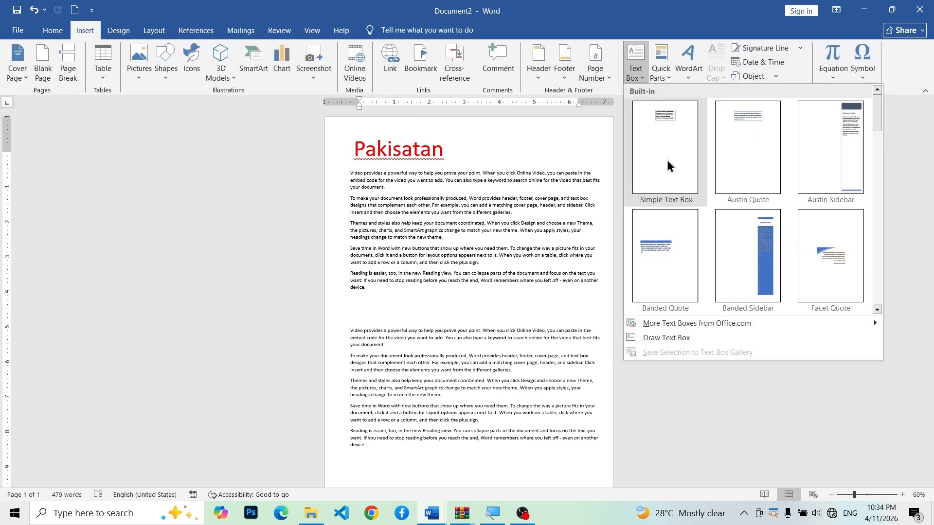
{"action": "left_click", "coordinate": [683, 340]}
{"action": "left_click_drag", "start_coordinate": [357, 299], "coordinate": [489, 322]}
{"action": "type", "text": "india"}
Step: Format the "india" text in red and enlarge it to font size 80
{"action": "key", "text": "ctrl+a"}
{"action": "left_click", "coordinate": [52, 34]}
{"action": "left_click", "coordinate": [210, 54]}
{"action": "left_click", "coordinate": [210, 54]}
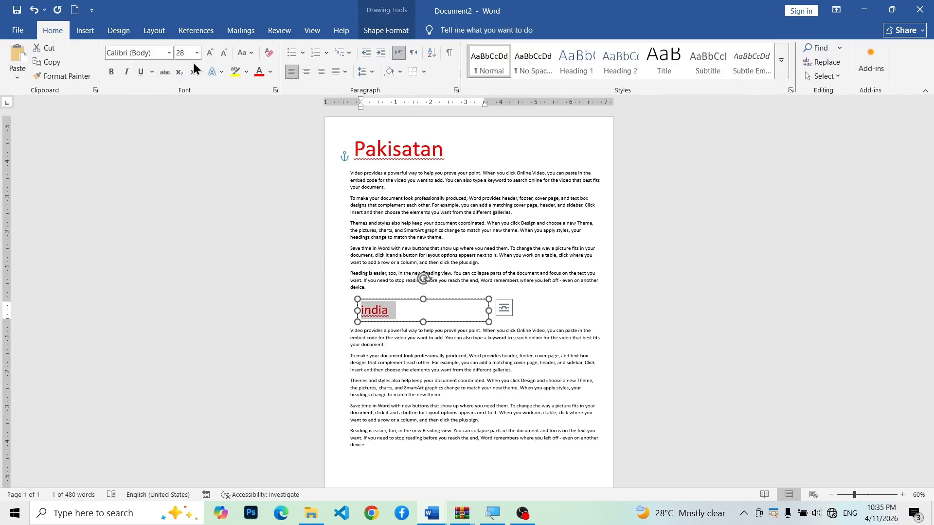
{"action": "left_click", "coordinate": [210, 53]}
{"action": "left_click", "coordinate": [210, 53]}
{"action": "left_click", "coordinate": [538, 329]}
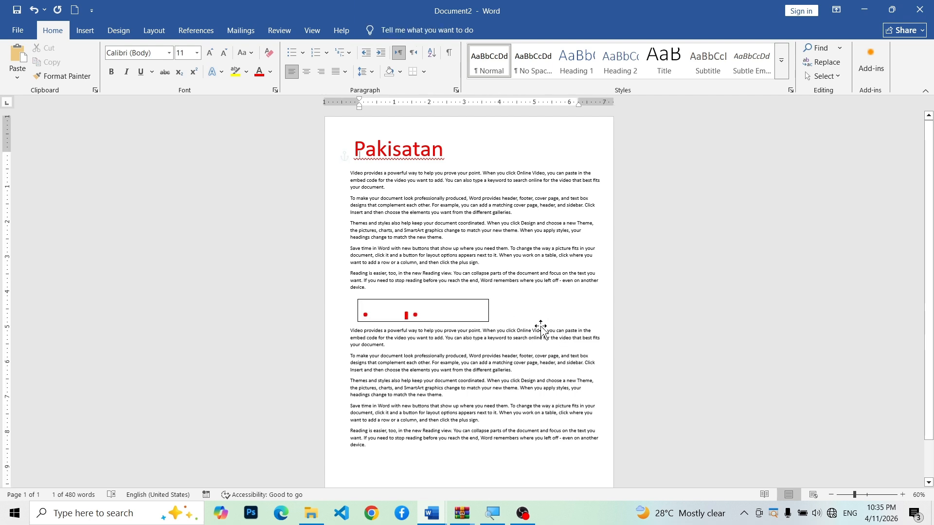
Step: Increase the "india" text box's height to about 1.36" so the whole word fits, and deselect it
{"action": "left_click", "coordinate": [454, 303]}
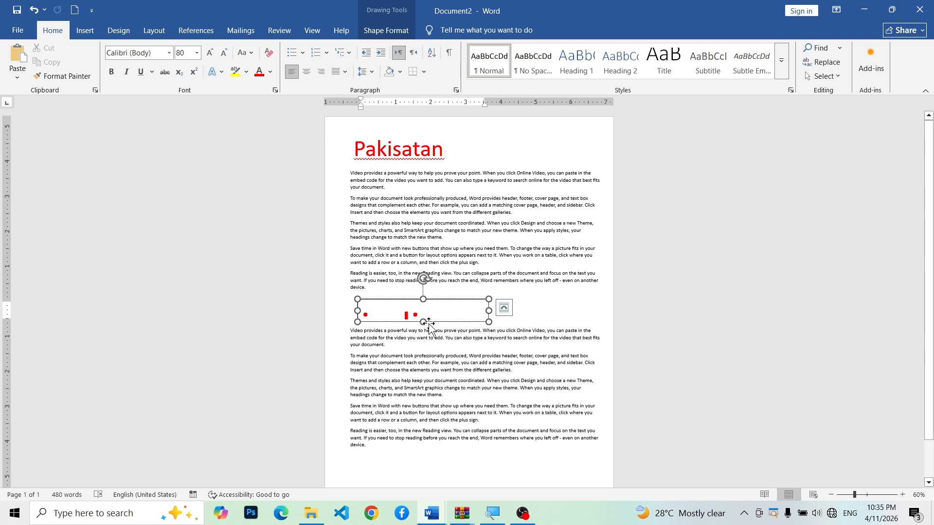
{"action": "left_click_drag", "start_coordinate": [423, 322], "coordinate": [425, 347]}
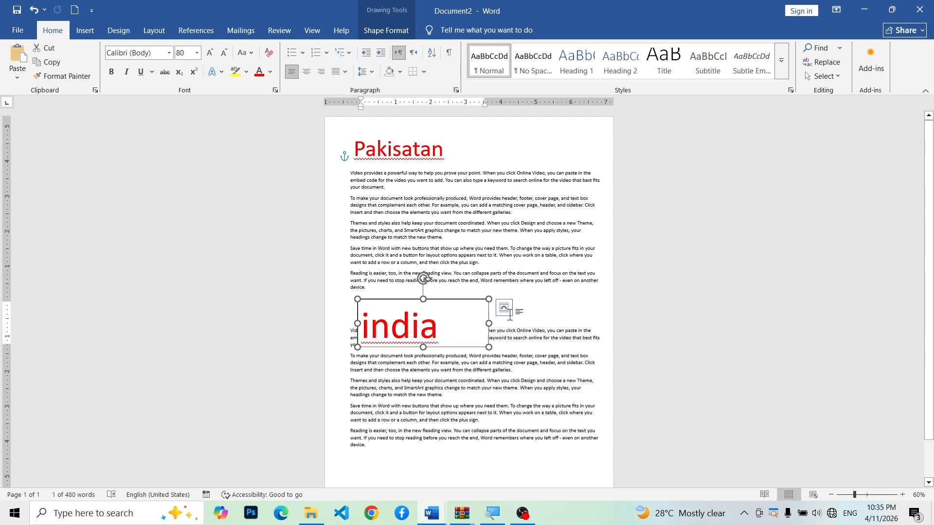
{"action": "key", "text": "Escape"}
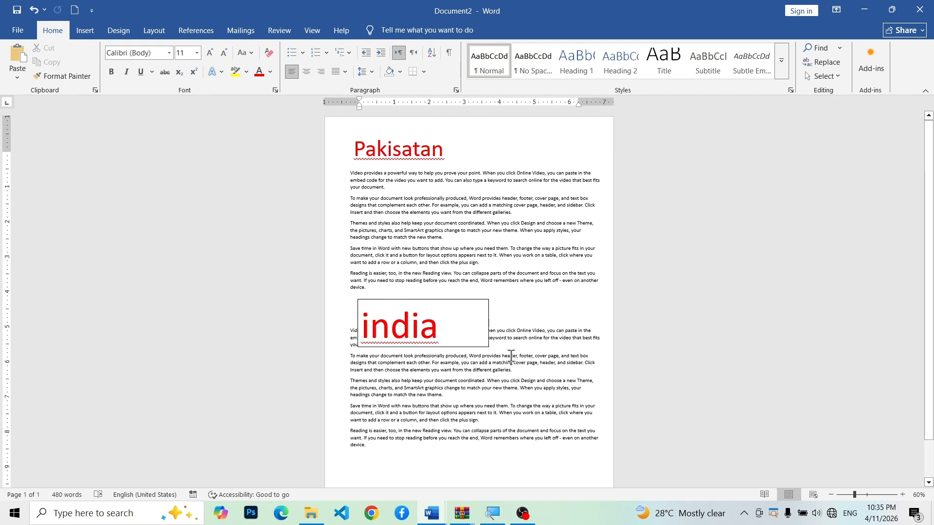
Step: Set the "india" text box to No Fill and No Outline
{"action": "left_click", "coordinate": [487, 319]}
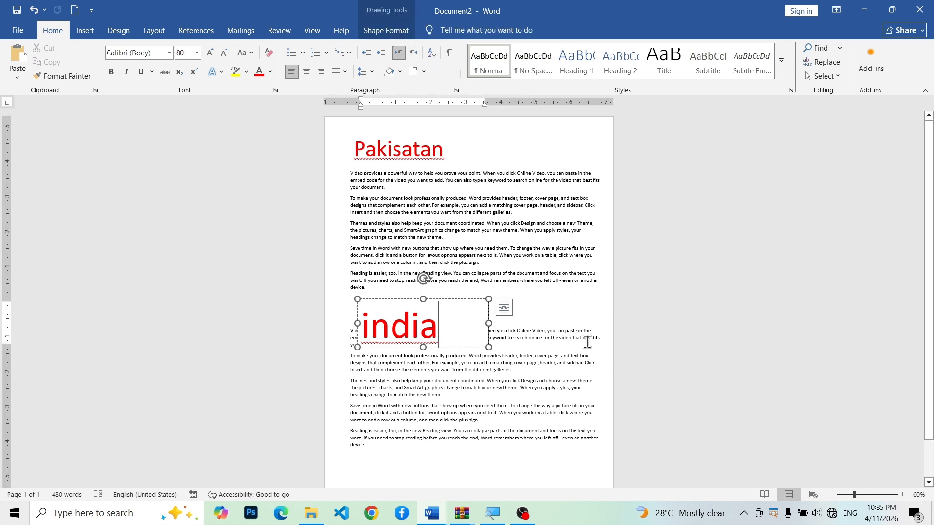
{"action": "left_click", "coordinate": [393, 31]}
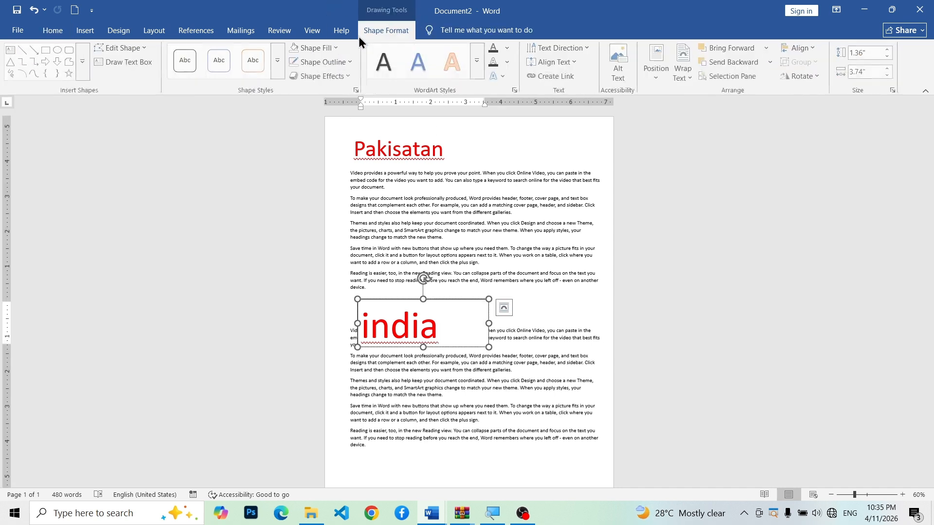
{"action": "left_click", "coordinate": [314, 47]}
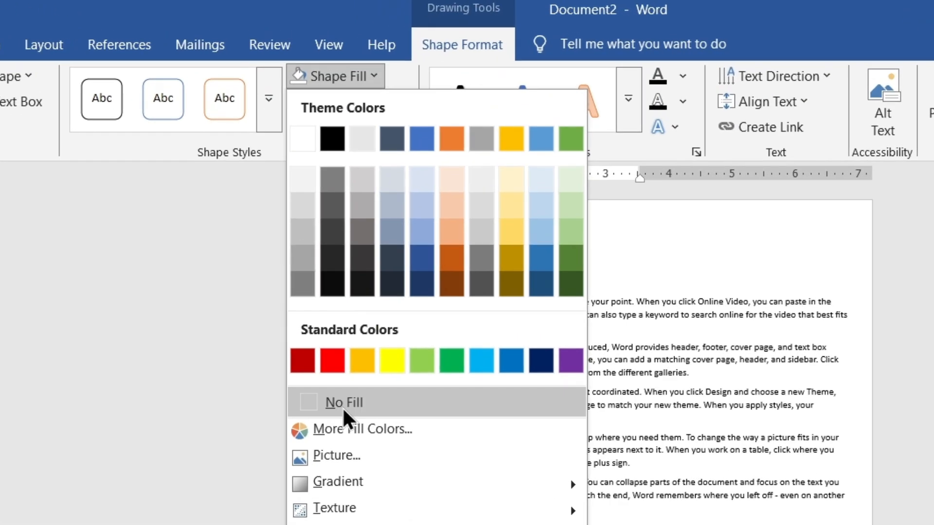
{"action": "left_click", "coordinate": [320, 228]}
{"action": "left_click", "coordinate": [317, 50]}
{"action": "left_click", "coordinate": [351, 100]}
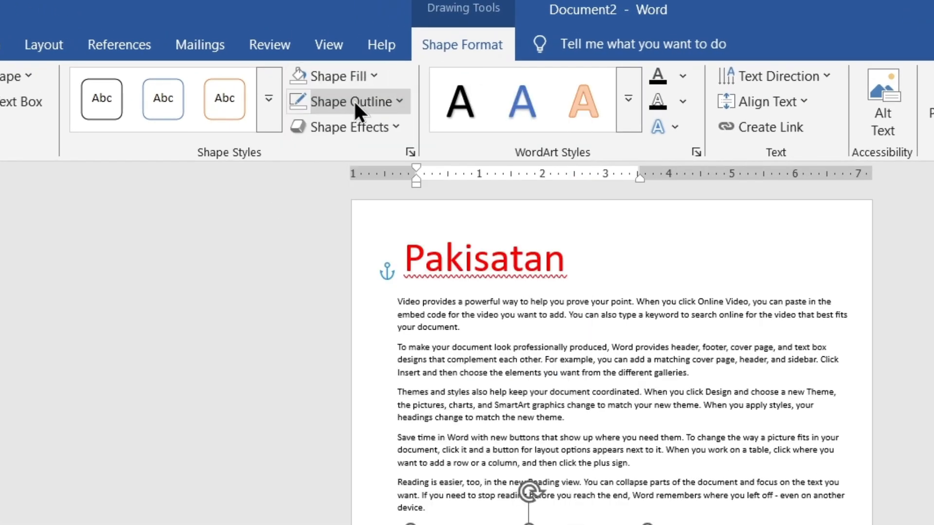
{"action": "left_click", "coordinate": [354, 101]}
{"action": "left_click", "coordinate": [355, 428]}
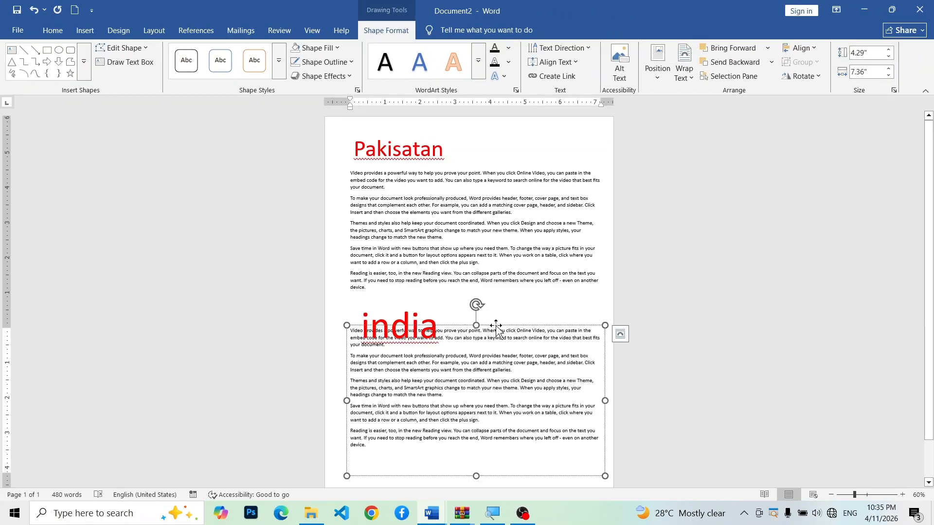
Step: Move the lower paragraph box down and toward the page's right edge, and shift the "india" heading right above it
{"action": "left_click_drag", "start_coordinate": [450, 329], "coordinate": [463, 356]}
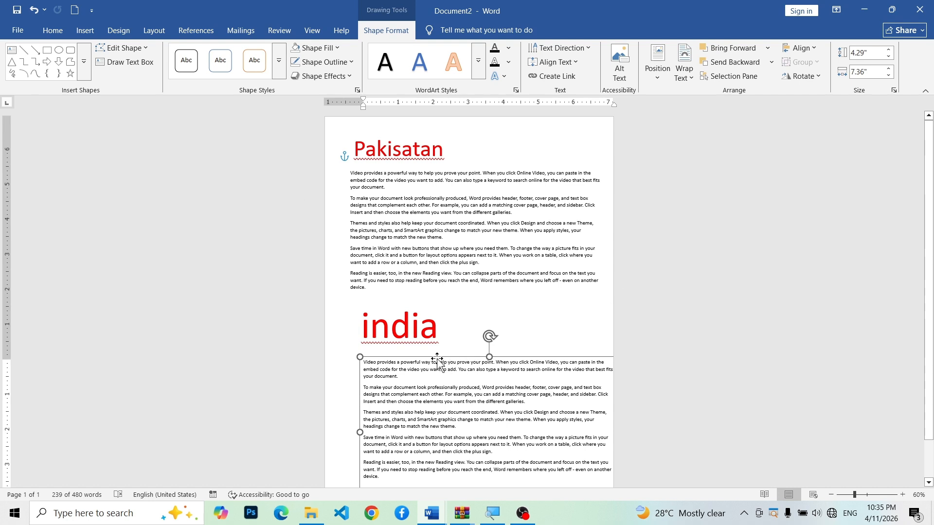
{"action": "left_click_drag", "start_coordinate": [434, 360], "coordinate": [459, 354]}
{"action": "left_click", "coordinate": [421, 326]}
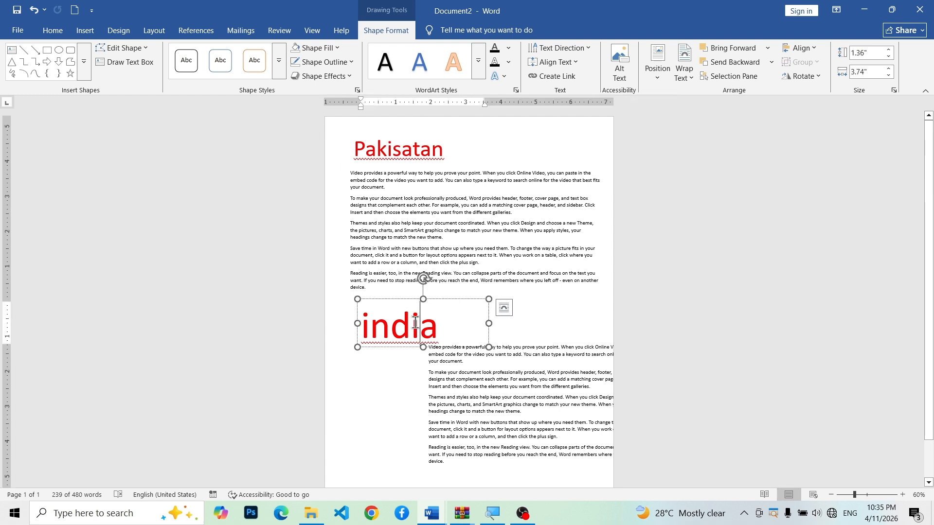
{"action": "left_click_drag", "start_coordinate": [451, 306], "coordinate": [612, 313]}
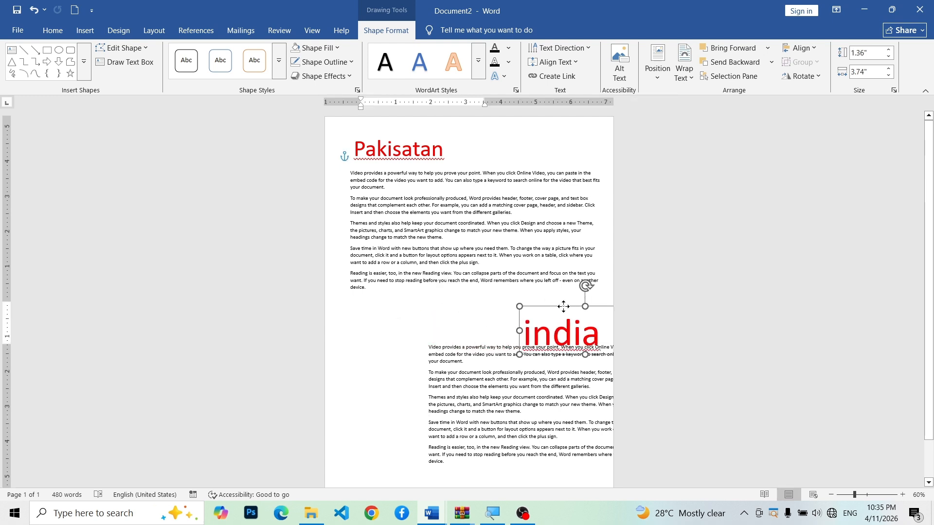
Step: Narrow the upper paragraph box to a column about as wide as the "Pakisatan" heading and lengthen it to fit its text
{"action": "left_click", "coordinate": [444, 197]}
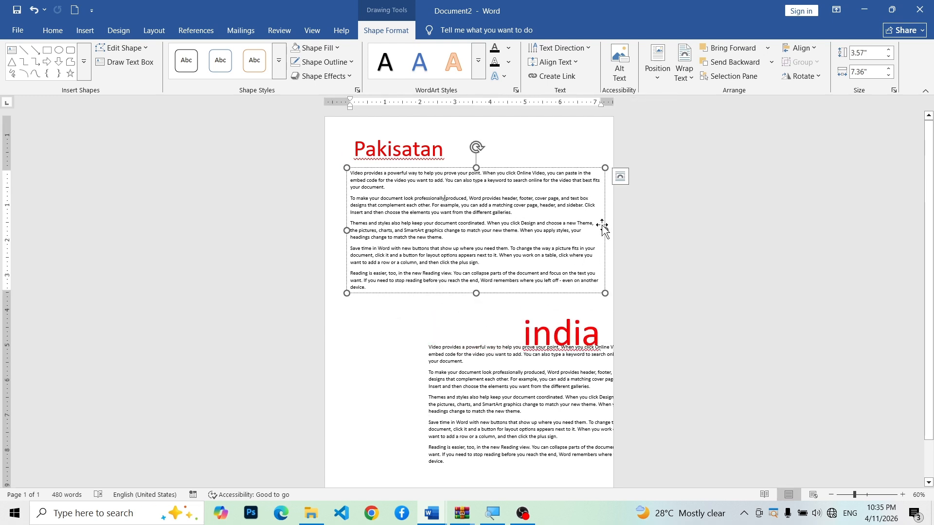
{"action": "left_click_drag", "start_coordinate": [605, 230], "coordinate": [446, 223]}
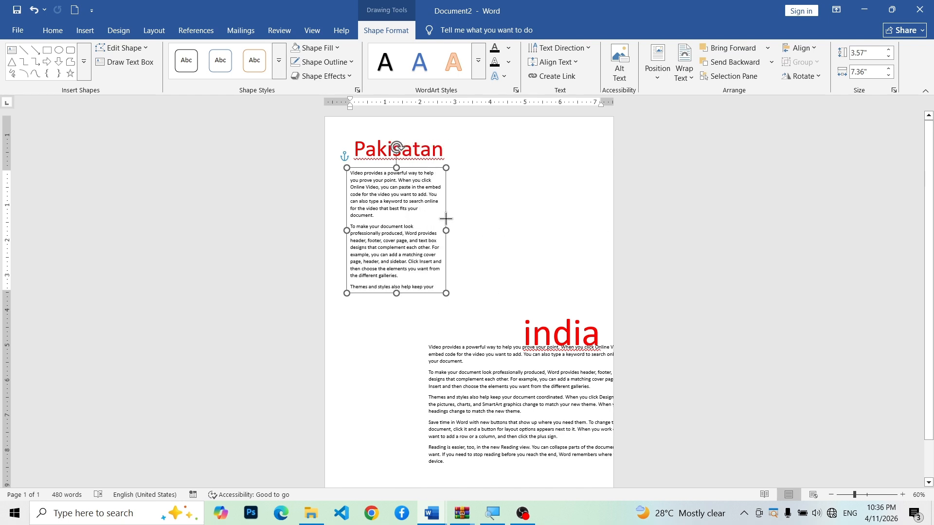
{"action": "left_click_drag", "start_coordinate": [366, 396], "coordinate": [366, 476]}
Step: Move the "india" heading up to the top of the page, level with the "Pakisatan" heading
{"action": "left_click", "coordinate": [558, 333]}
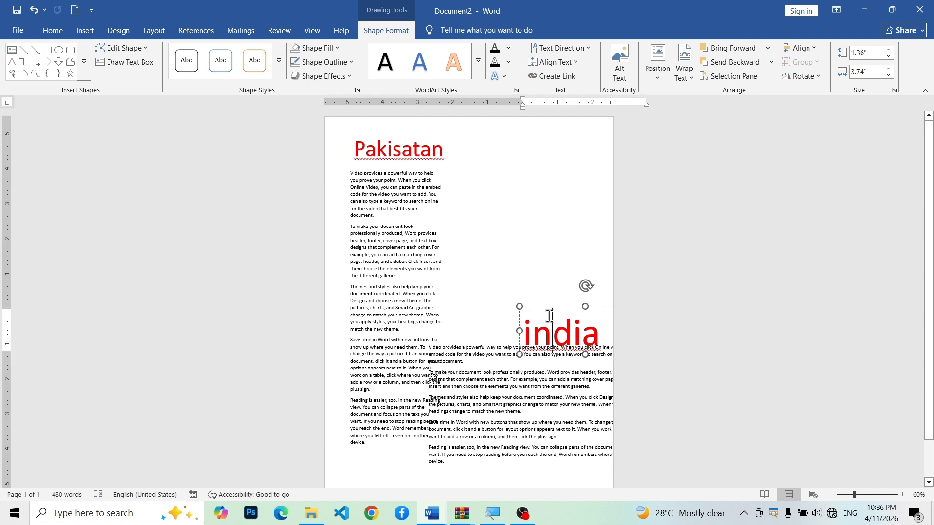
{"action": "left_click", "coordinate": [545, 306]}
{"action": "left_click", "coordinate": [535, 333]}
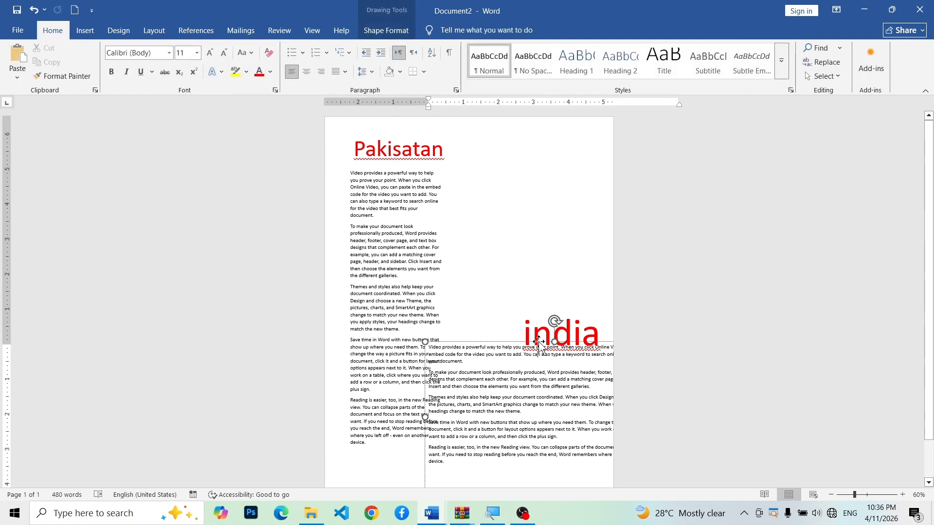
{"action": "left_click_drag", "start_coordinate": [537, 302], "coordinate": [504, 121]}
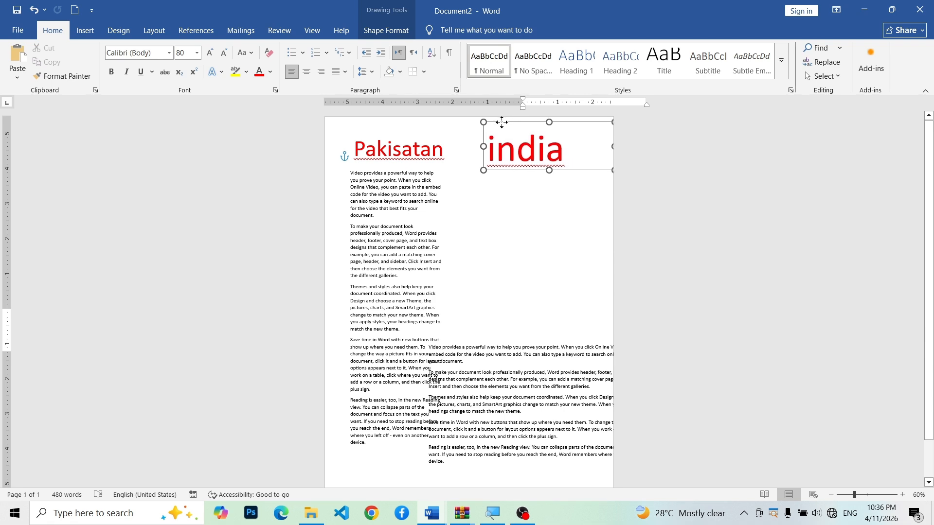
Step: Narrow the wide paragraph box to a column, place it under the "india" heading, lengthen it to fit its text, and deselect it
{"action": "left_click", "coordinate": [515, 357]}
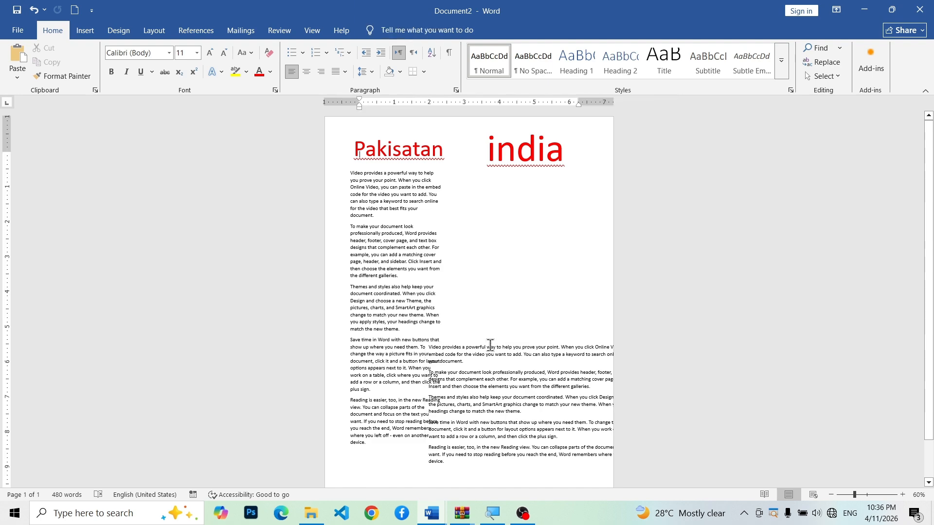
{"action": "left_click_drag", "start_coordinate": [493, 343], "coordinate": [412, 218]}
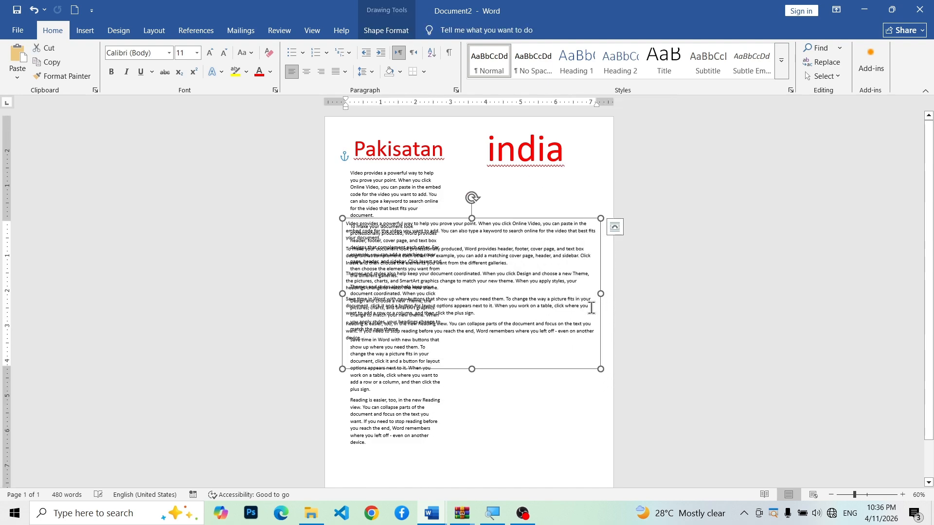
{"action": "left_click_drag", "start_coordinate": [605, 292], "coordinate": [485, 291]}
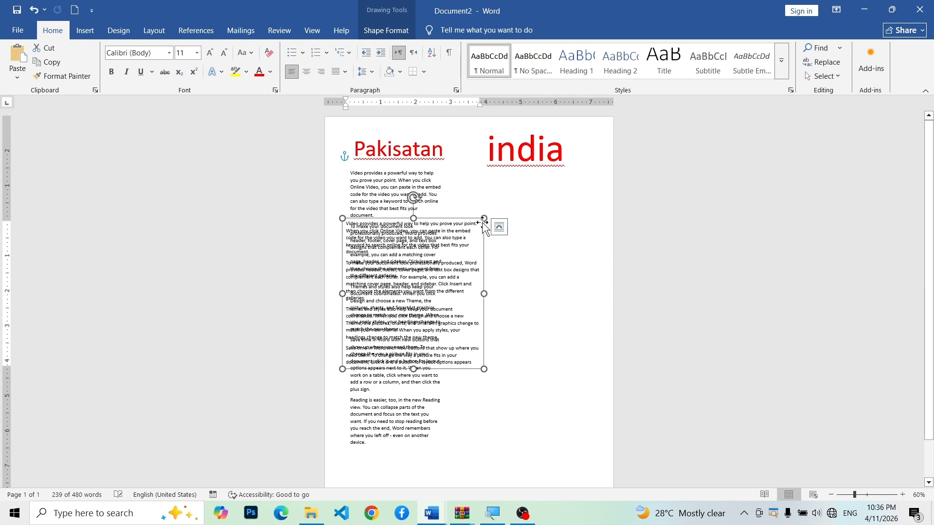
{"action": "left_click_drag", "start_coordinate": [481, 218], "coordinate": [596, 178]}
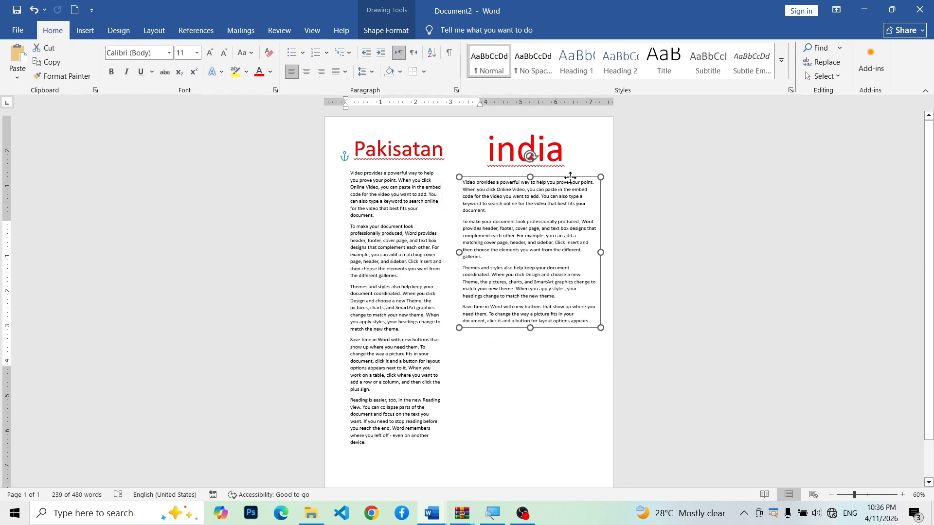
{"action": "left_click_drag", "start_coordinate": [528, 329], "coordinate": [523, 399]}
{"action": "left_click", "coordinate": [506, 457]}
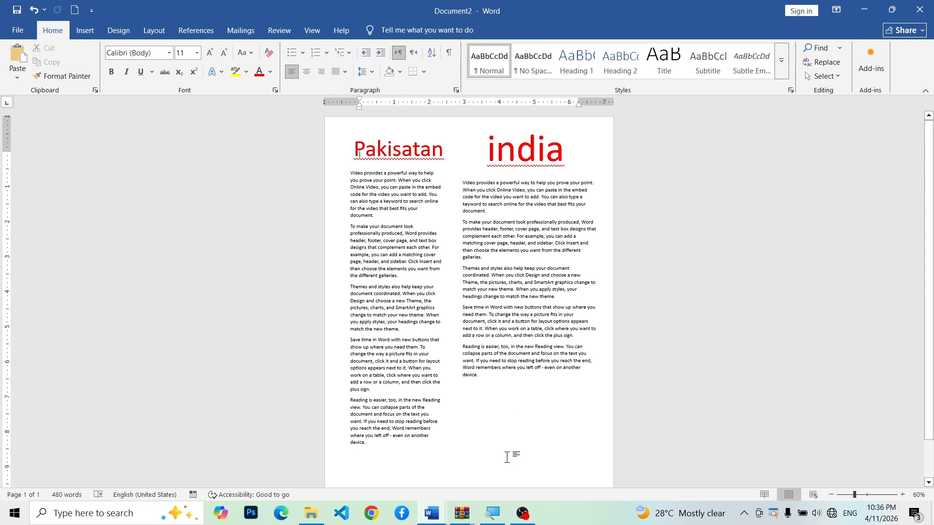